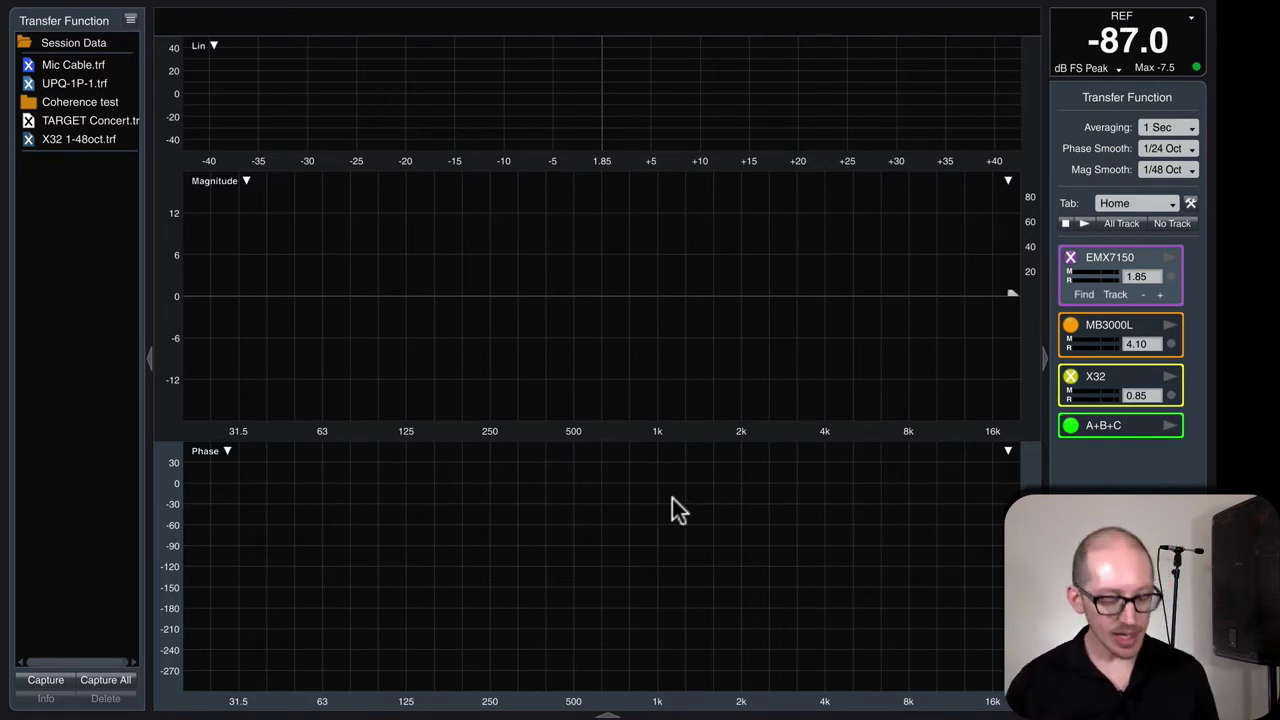
- Switch between Chrome and Smaart, bringing up the JBL PRX615M product page
{"action": "key", "text": "super+Tab"}
{"action": "left_click", "coordinate": [607, 385]}
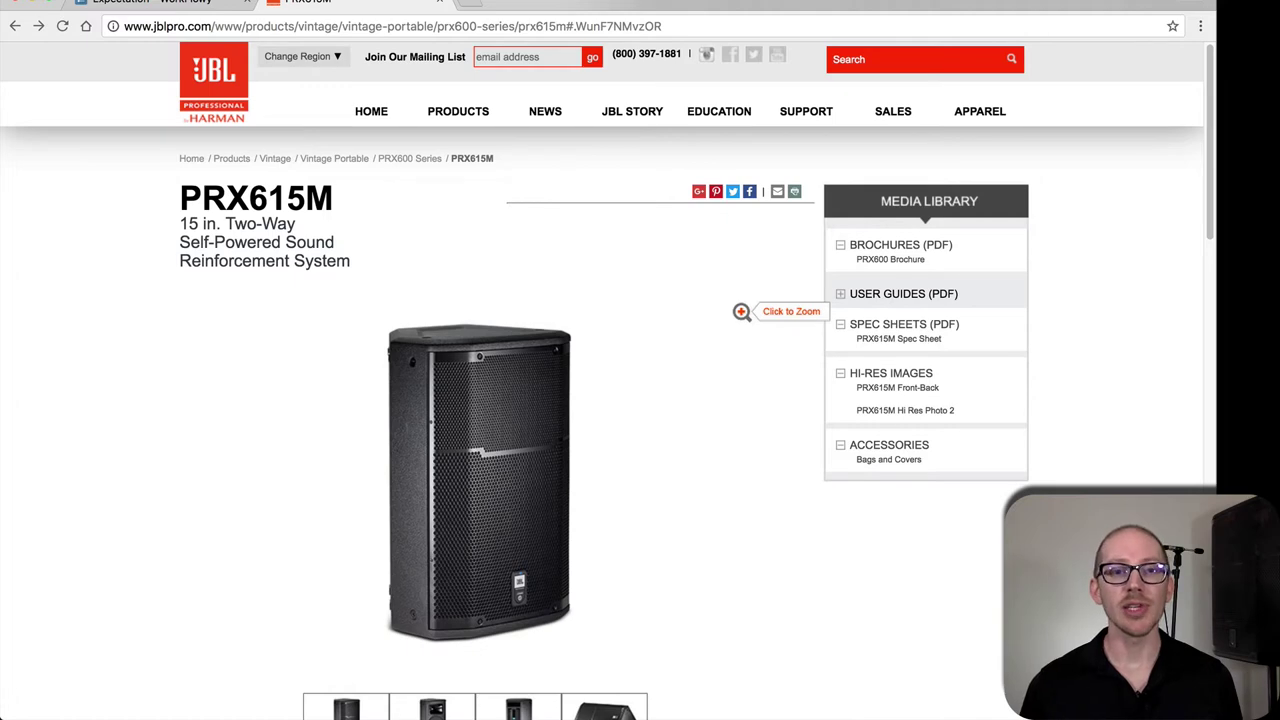
{"action": "key", "text": "super+Tab"}
{"action": "key", "text": "super+Tab"}
{"action": "key", "text": "super+Tab"}
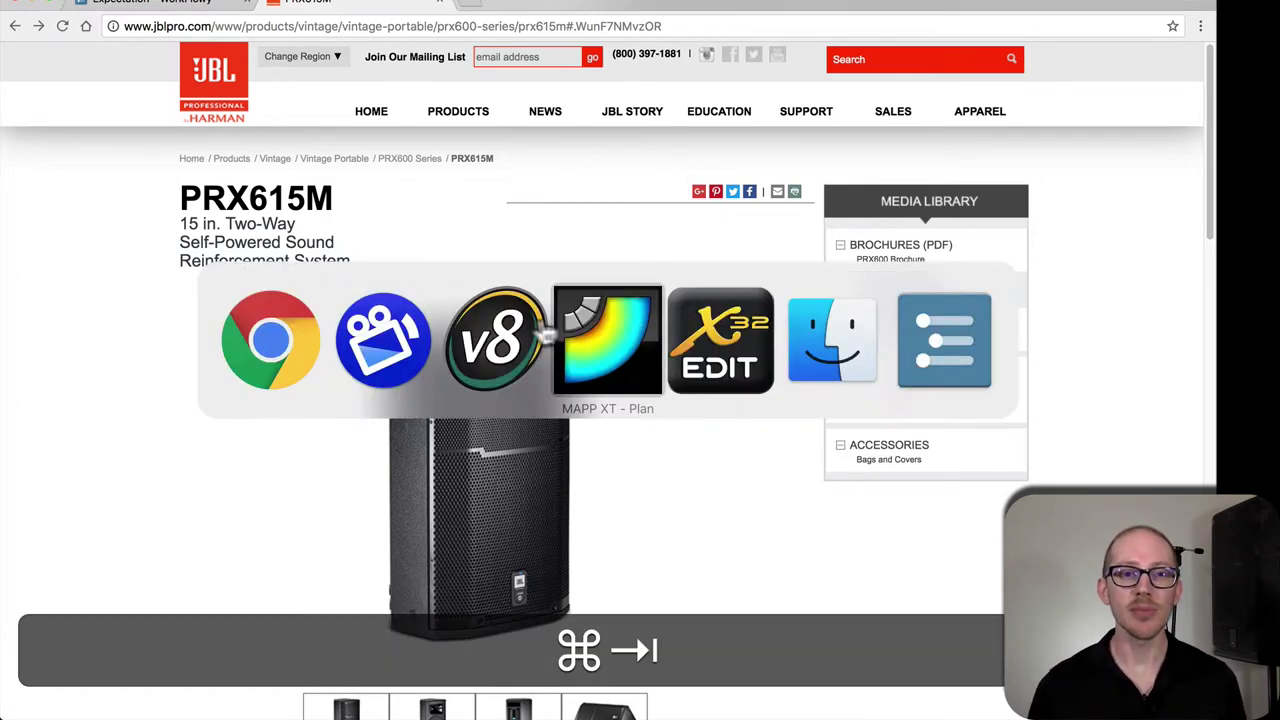
{"action": "left_click", "coordinate": [491, 337]}
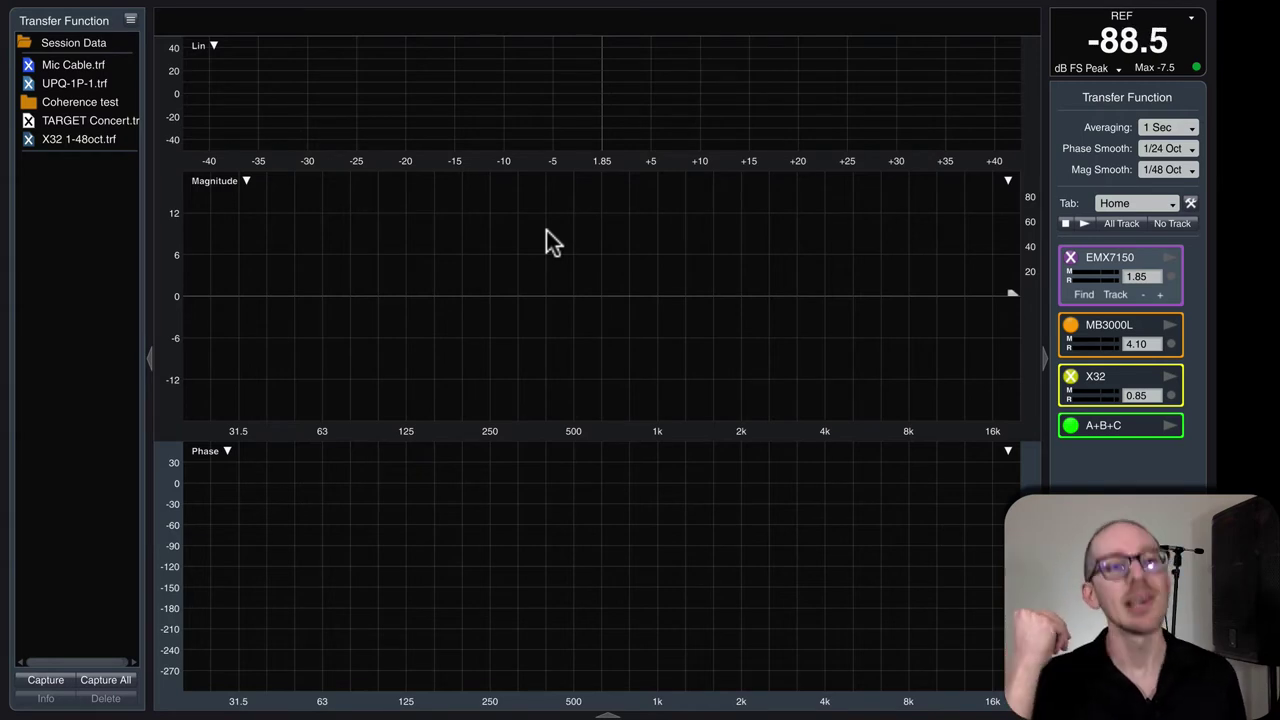
{"action": "key", "text": "super+Tab"}
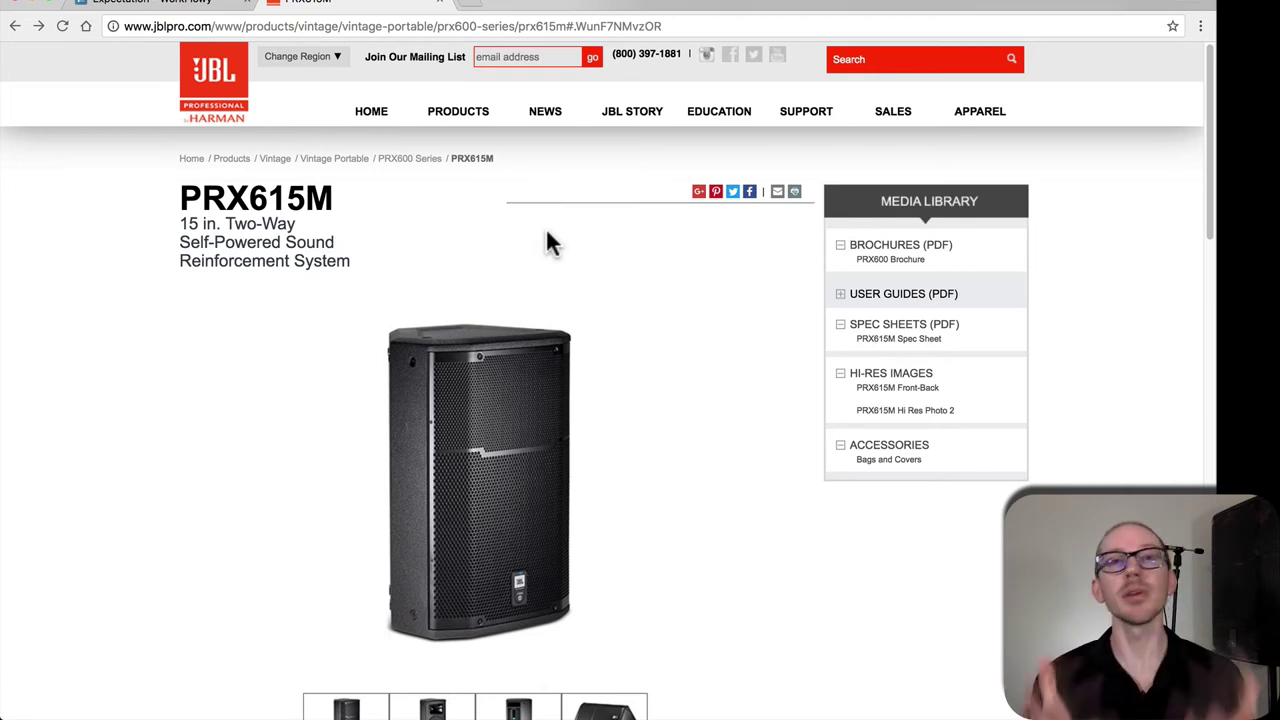
{"action": "key", "text": "super+Tab"}
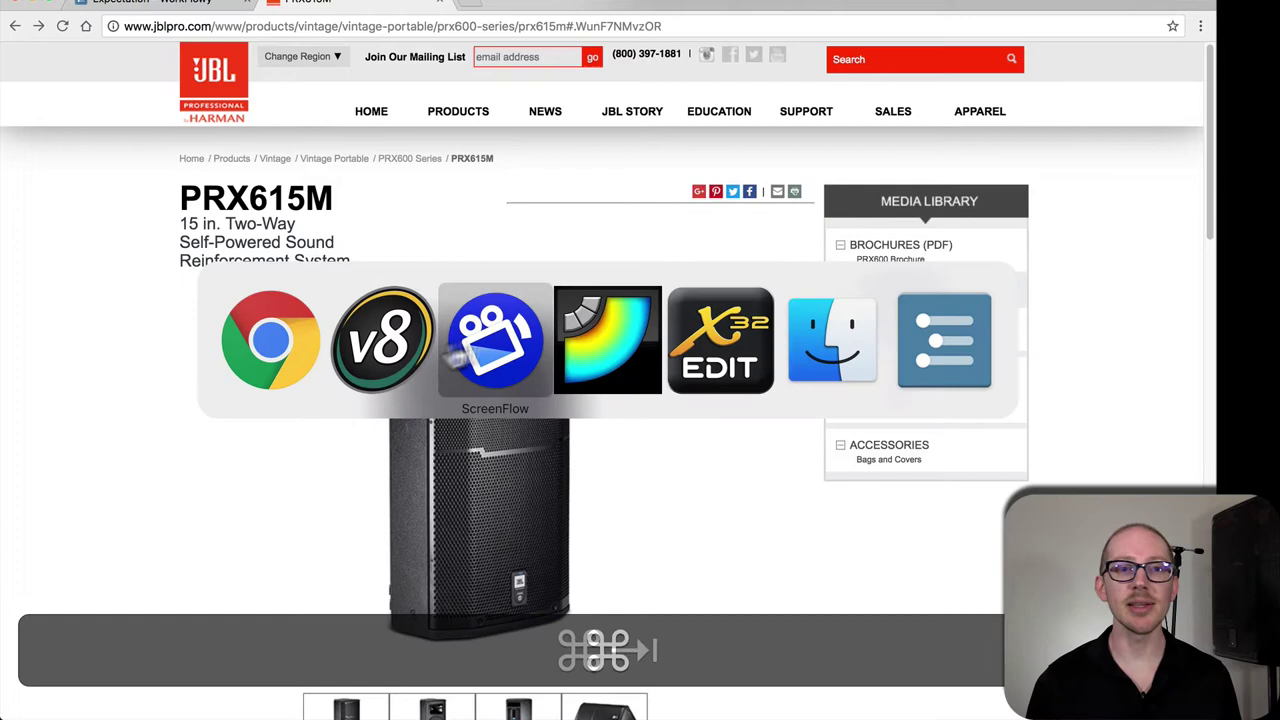
- Insert an individual loudspeaker on the MAPP XT plan
{"action": "left_click", "coordinate": [623, 372]}
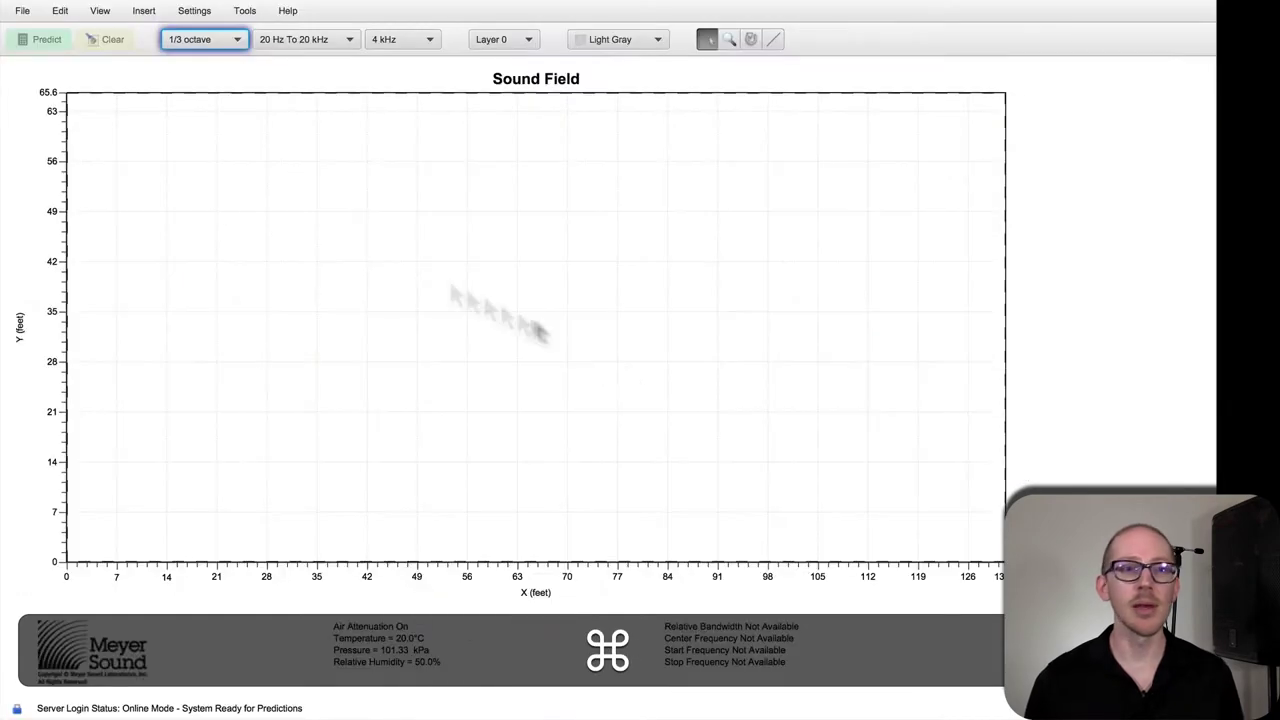
{"action": "left_click", "coordinate": [126, 163]}
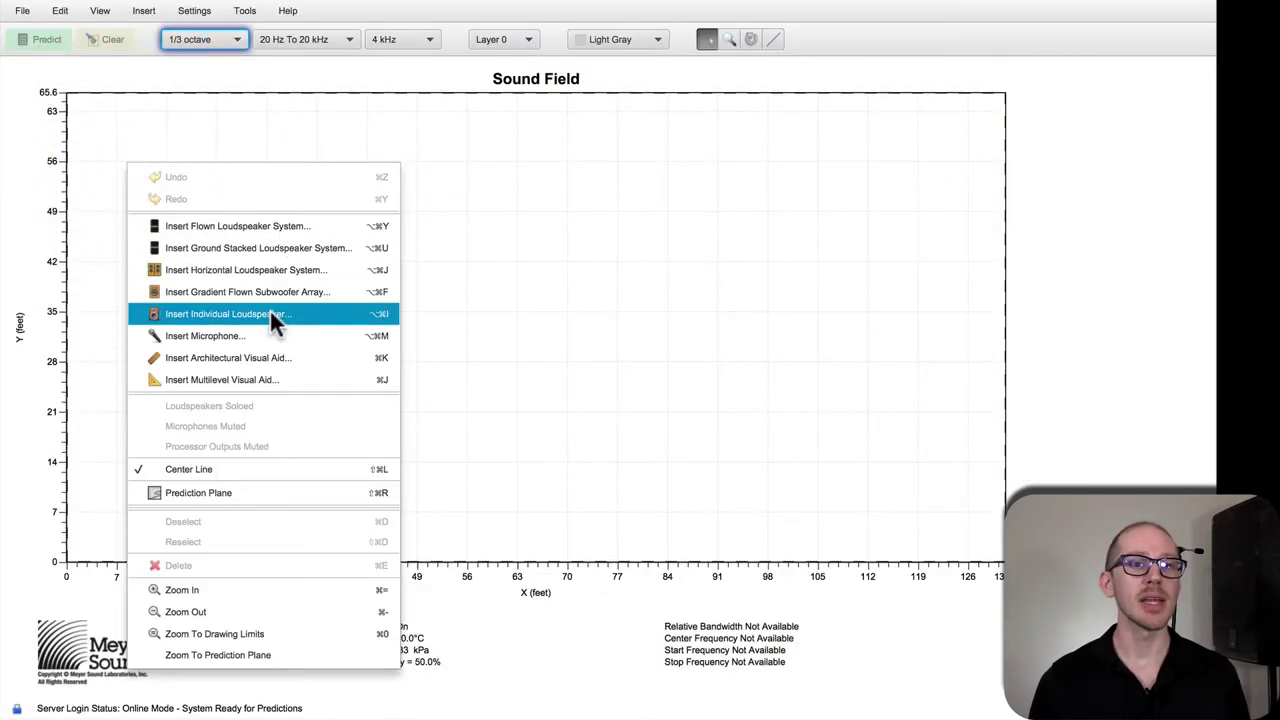
{"action": "left_click", "coordinate": [269, 312]}
{"action": "left_click", "coordinate": [1020, 405]}
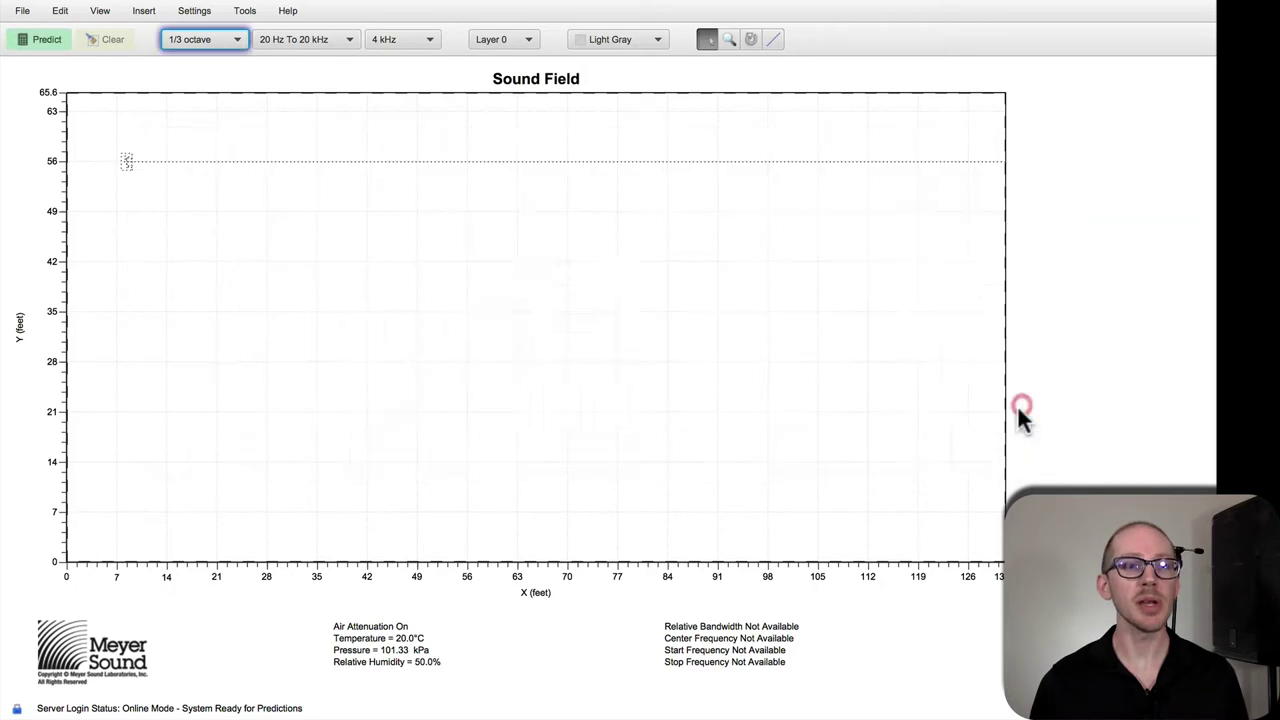
- Add a microphone in front of the loudspeaker, run the prediction and show its frequency response
{"action": "right_click", "coordinate": [164, 159]}
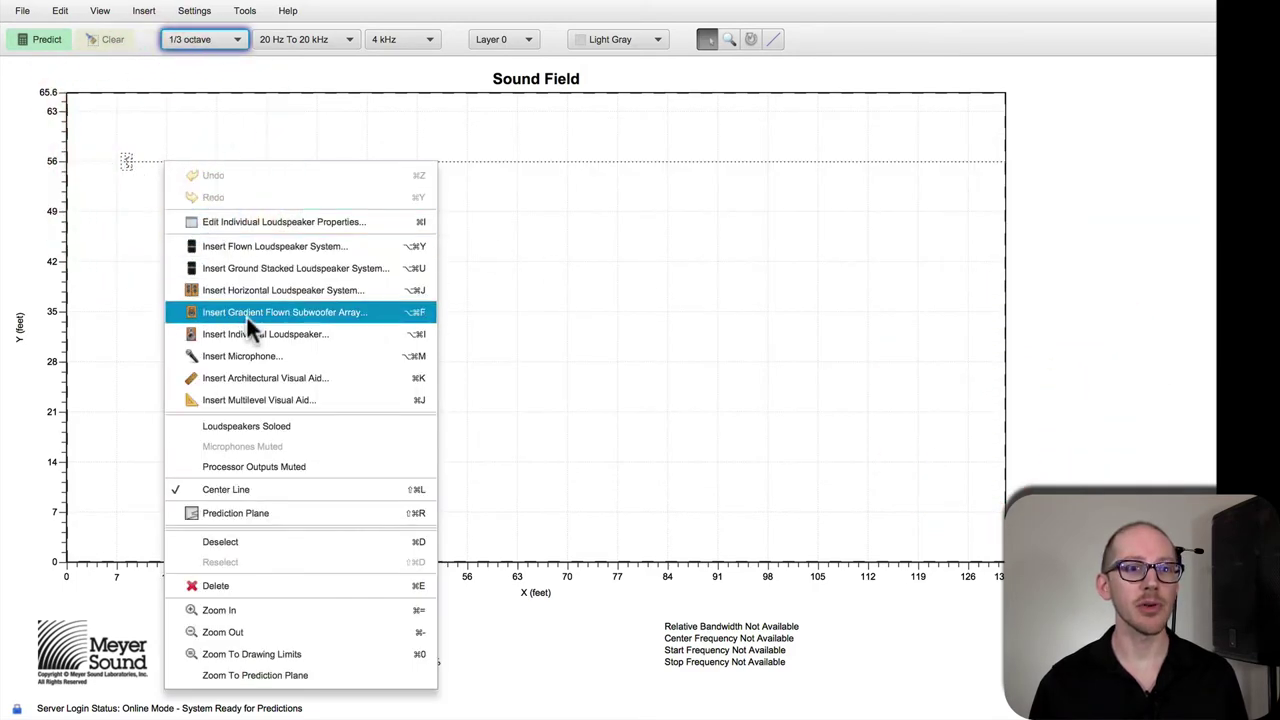
{"action": "left_click", "coordinate": [245, 357]}
{"action": "left_click", "coordinate": [932, 378]}
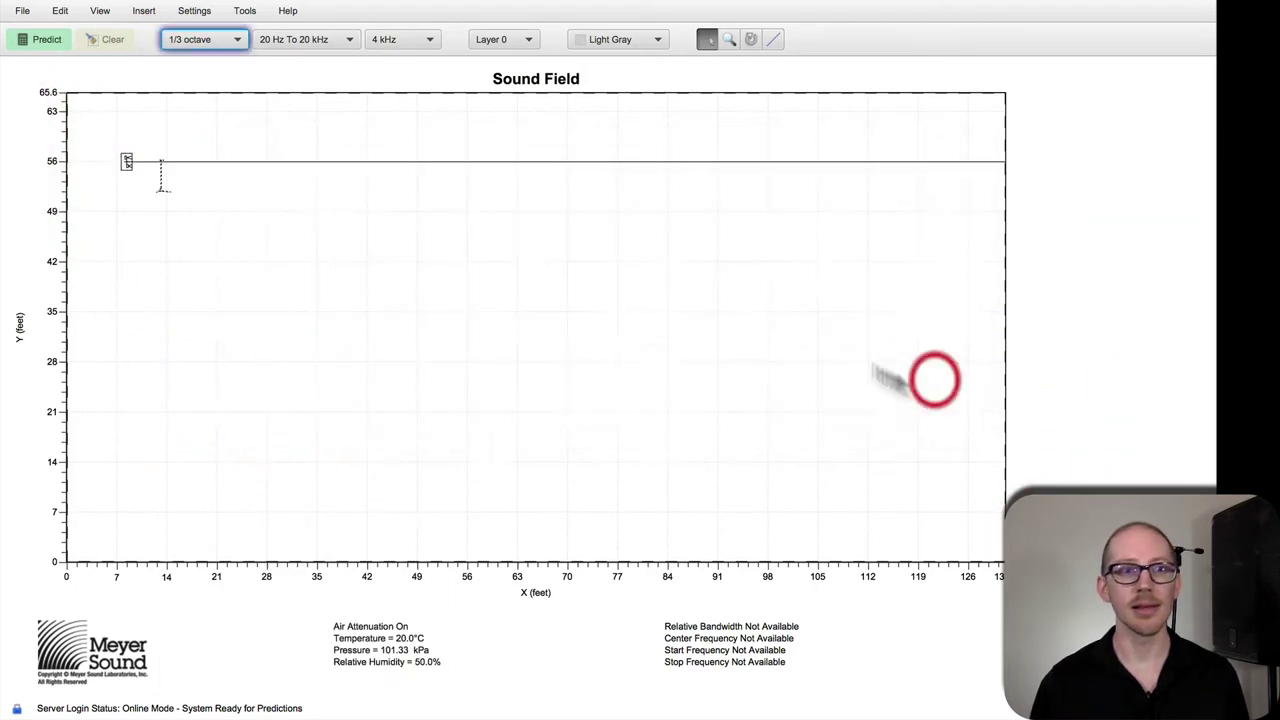
{"action": "left_click", "coordinate": [38, 41]}
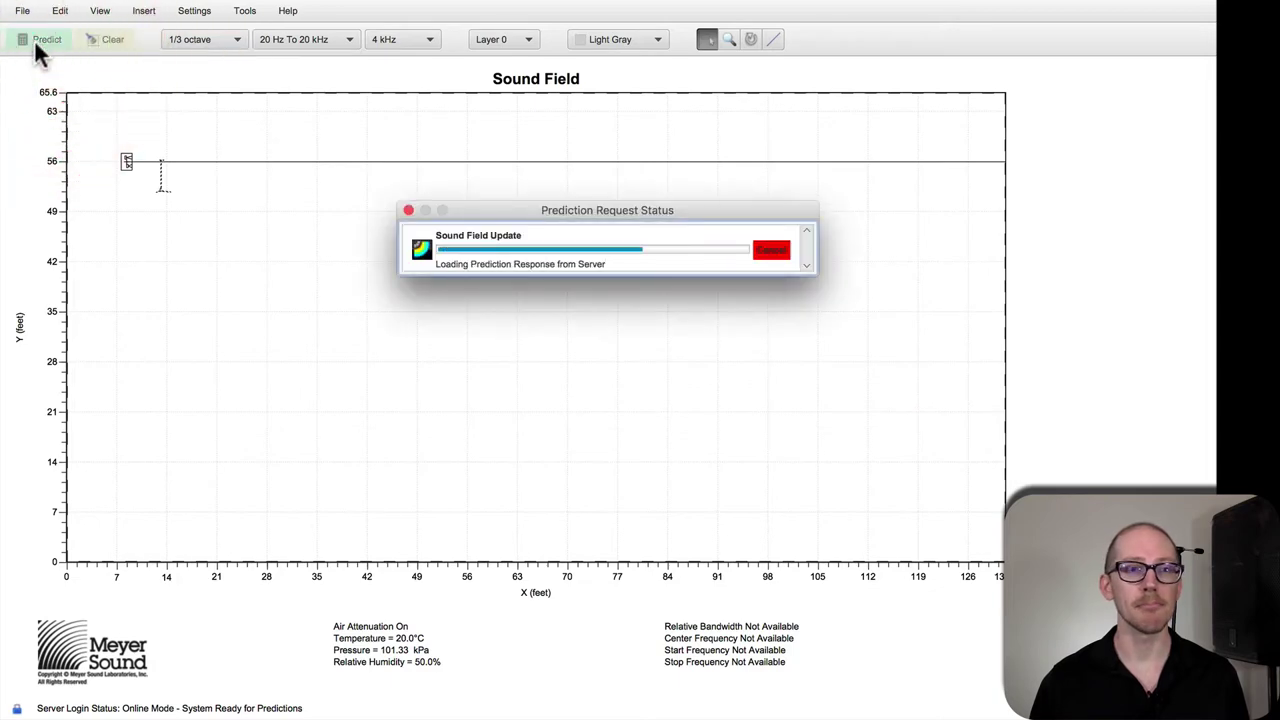
{"action": "key", "text": "super+grave"}
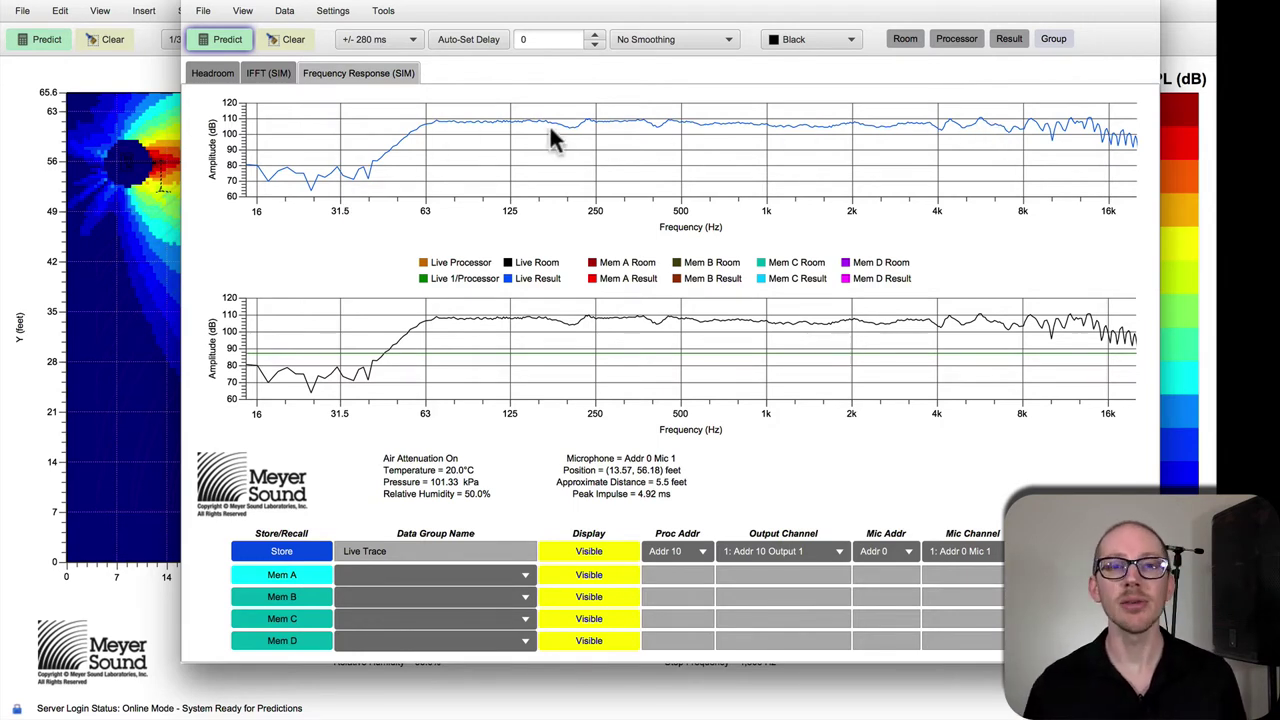
- Show the predicted phase, apply the 4.92 ms auto-set delay, then save mapp2.zip and quit
{"action": "left_click", "coordinate": [1005, 40]}
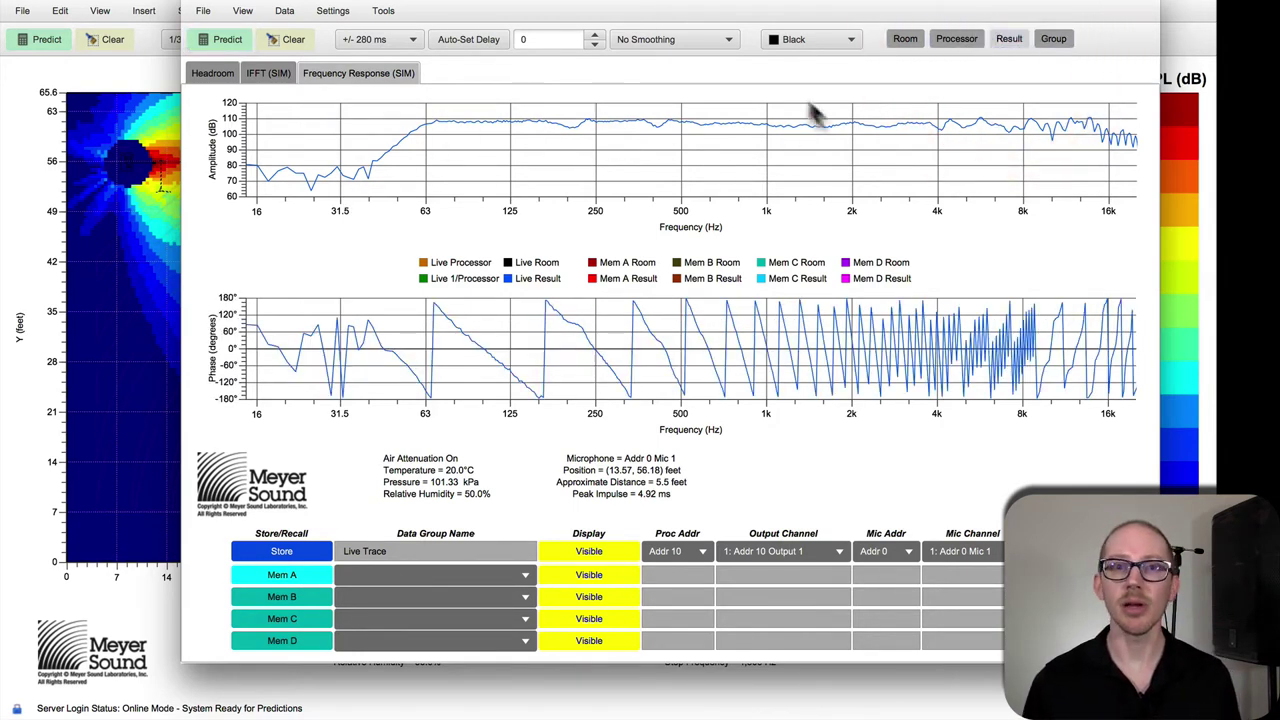
{"action": "left_click", "coordinate": [458, 38]}
{"action": "left_click", "coordinate": [470, 38]}
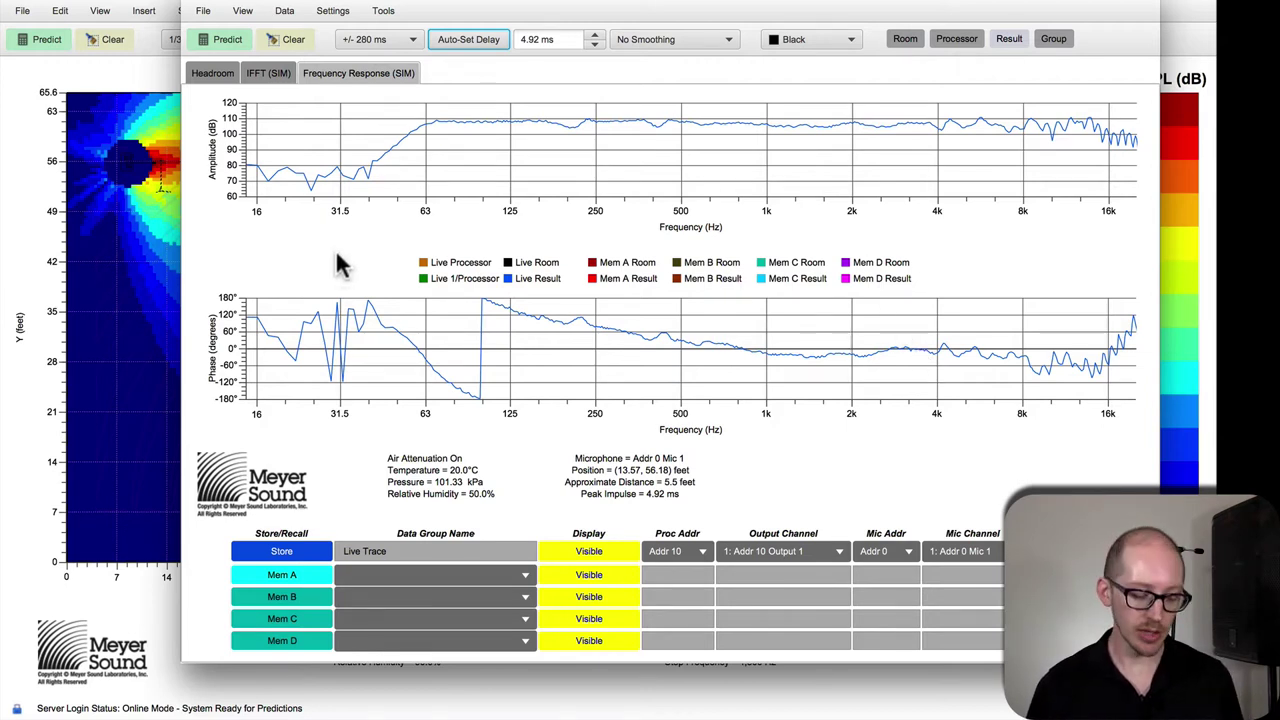
{"action": "key", "text": "super+q"}
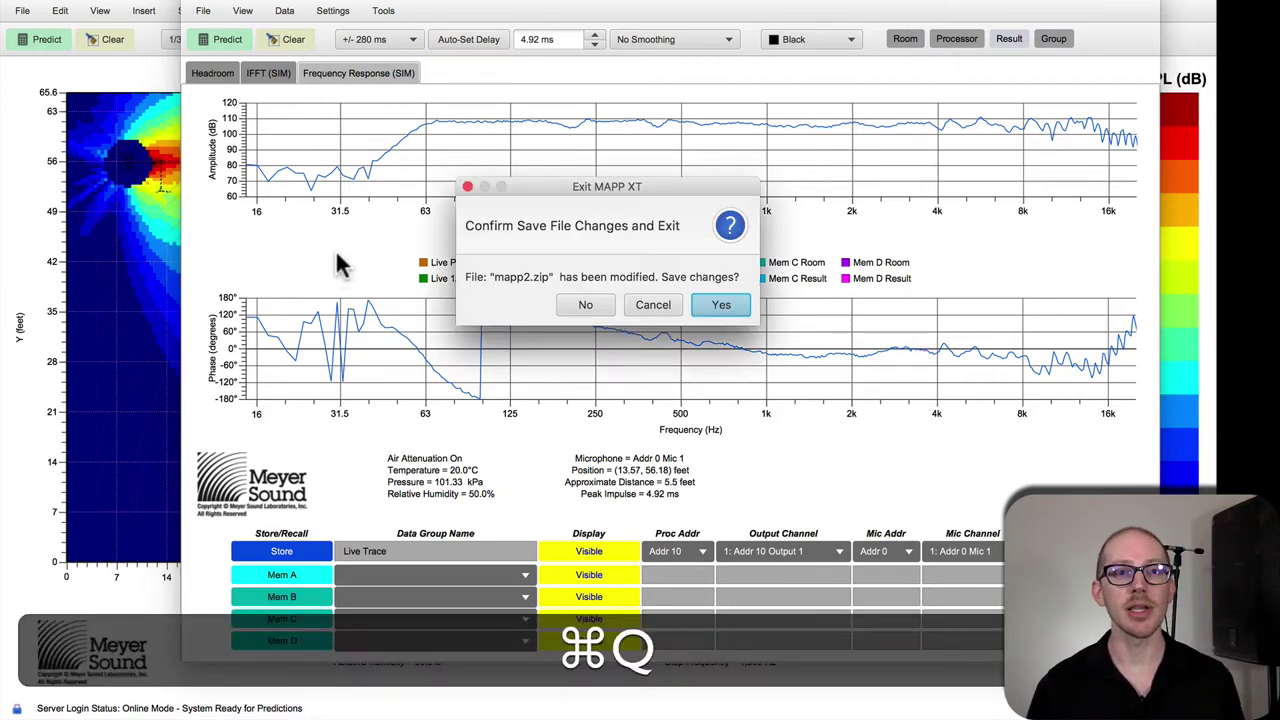
{"action": "left_click", "coordinate": [726, 304]}
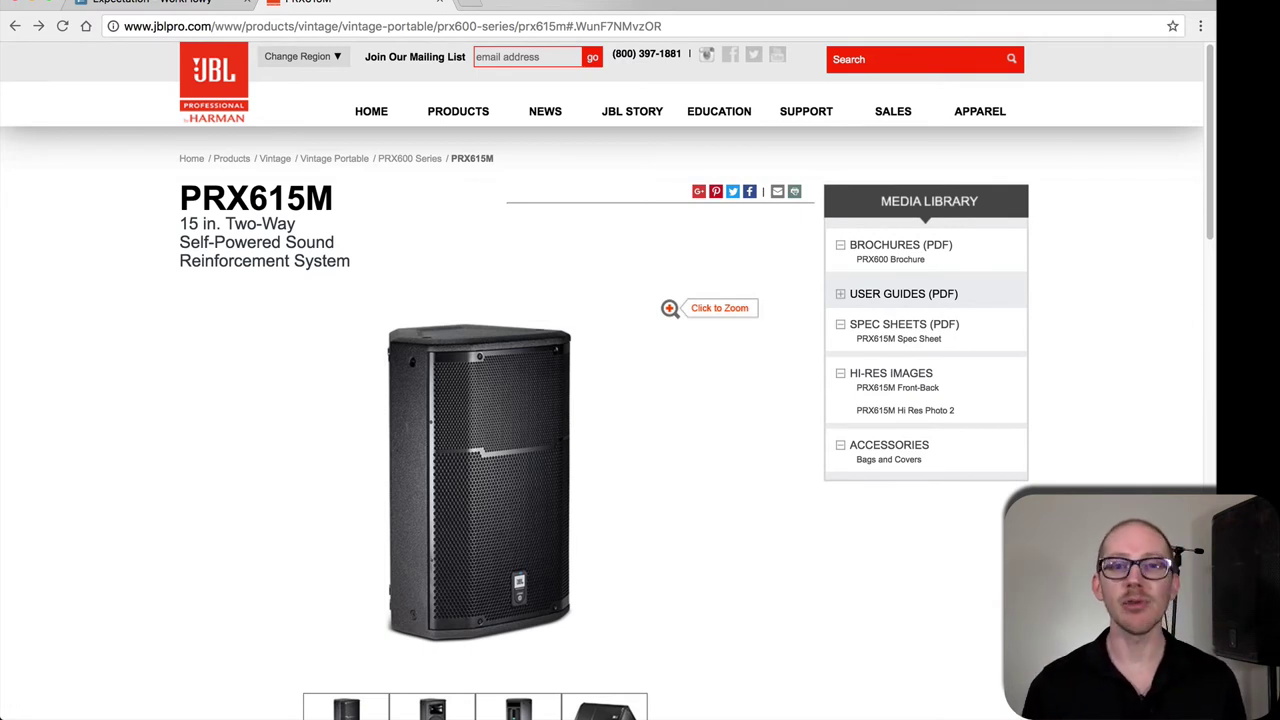
{"action": "key", "text": "super+Tab"}
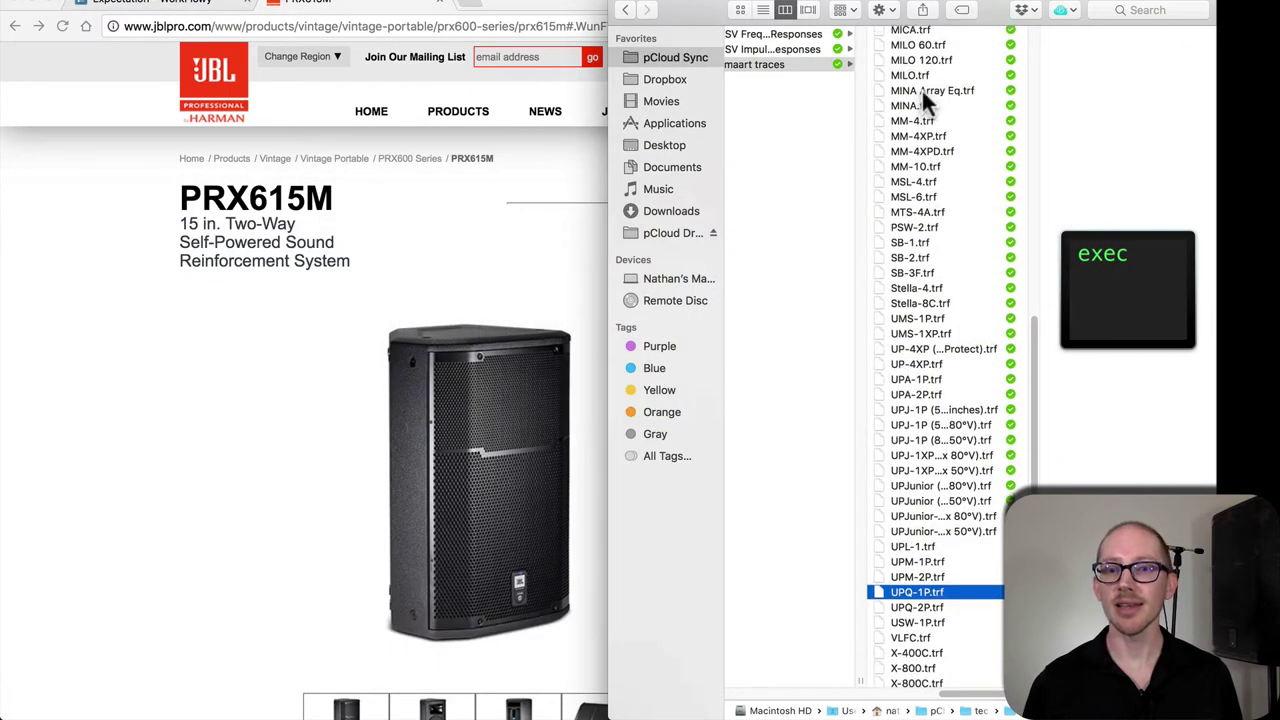
{"action": "scroll", "coordinate": [921, 89], "scroll_direction": "up", "scroll_amount": 10}
{"action": "scroll", "coordinate": [921, 89], "scroll_direction": "up", "scroll_amount": 3}
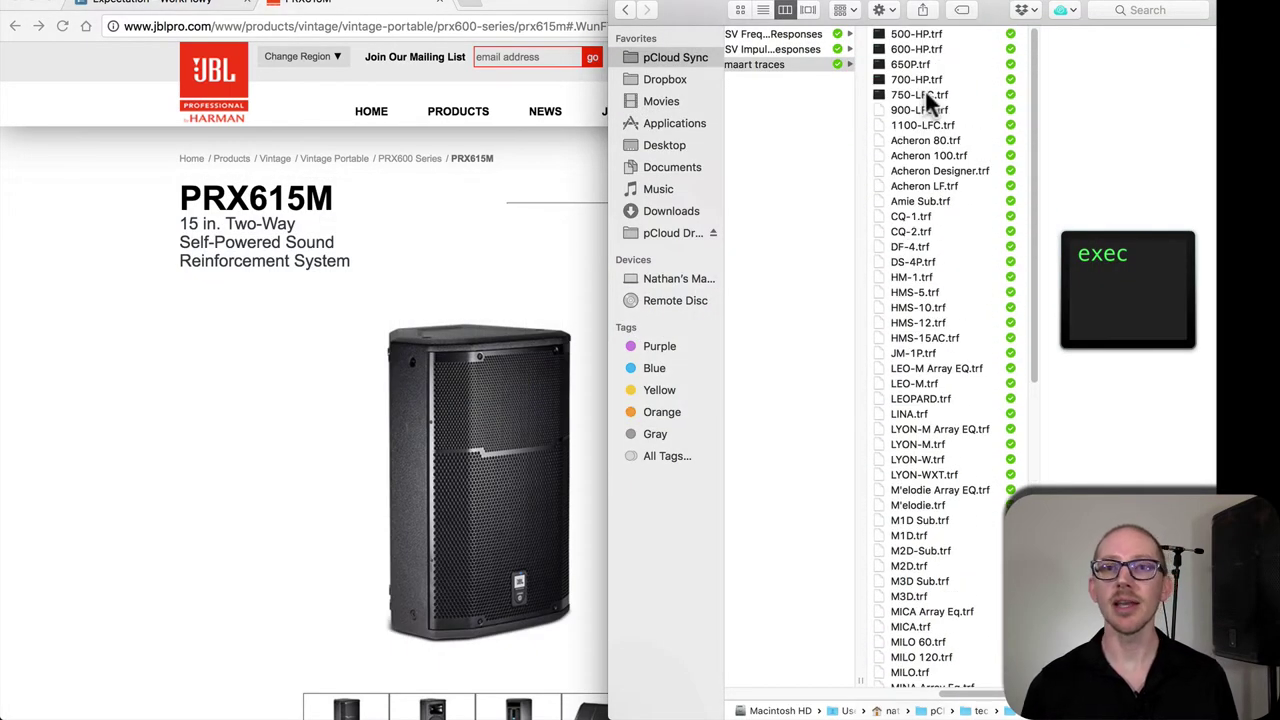
{"action": "scroll", "coordinate": [925, 89], "scroll_direction": "down", "scroll_amount": 15}
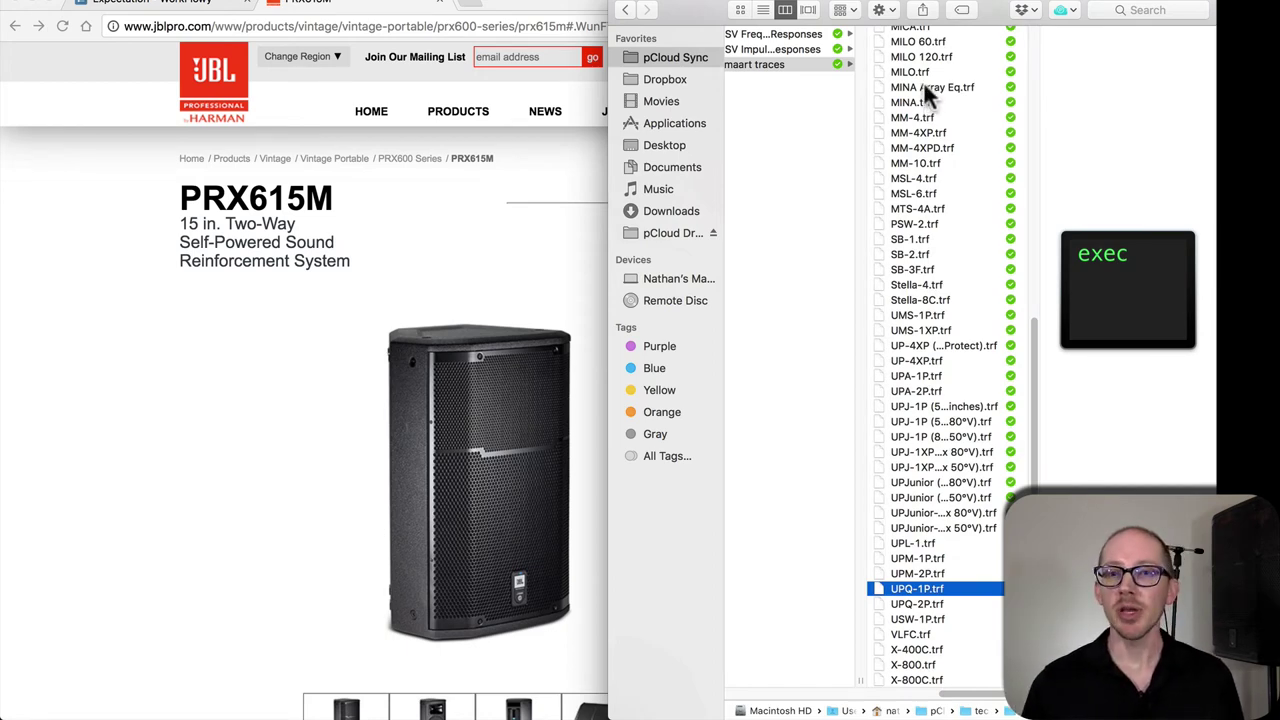
{"action": "scroll", "coordinate": [970, 182], "scroll_direction": "up", "scroll_amount": 8}
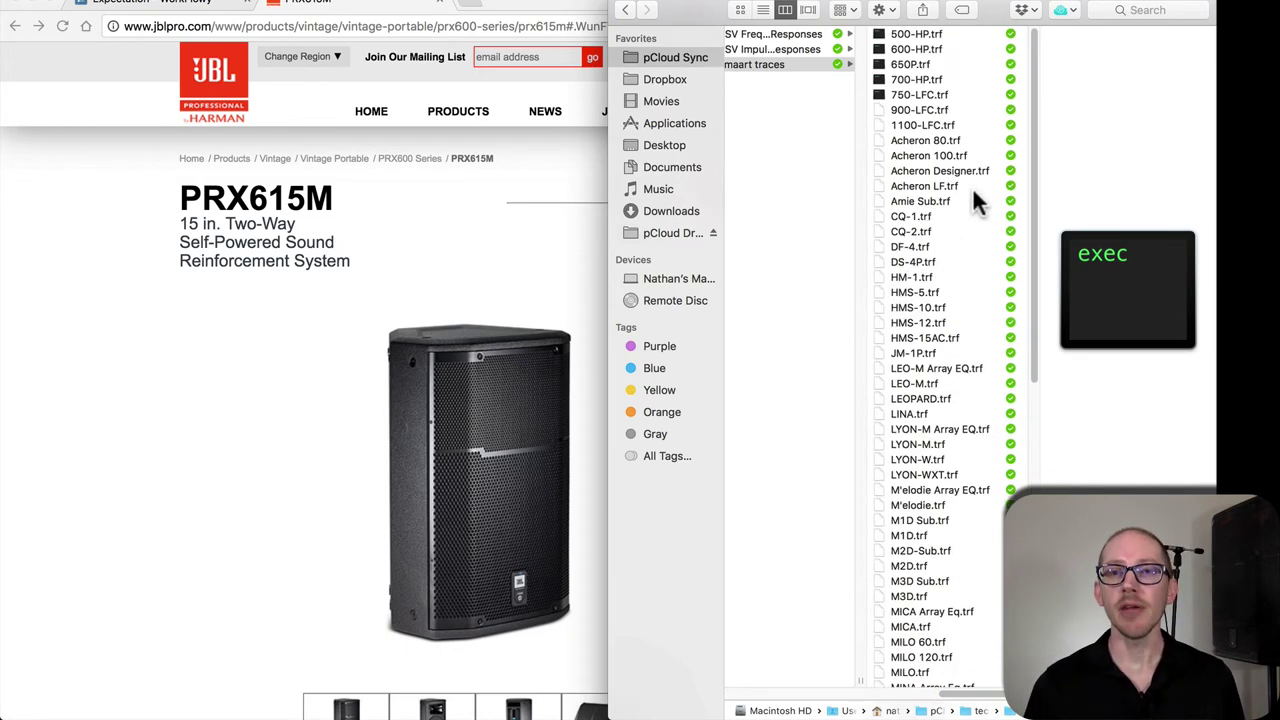
{"action": "scroll", "coordinate": [974, 186], "scroll_direction": "down", "scroll_amount": 8}
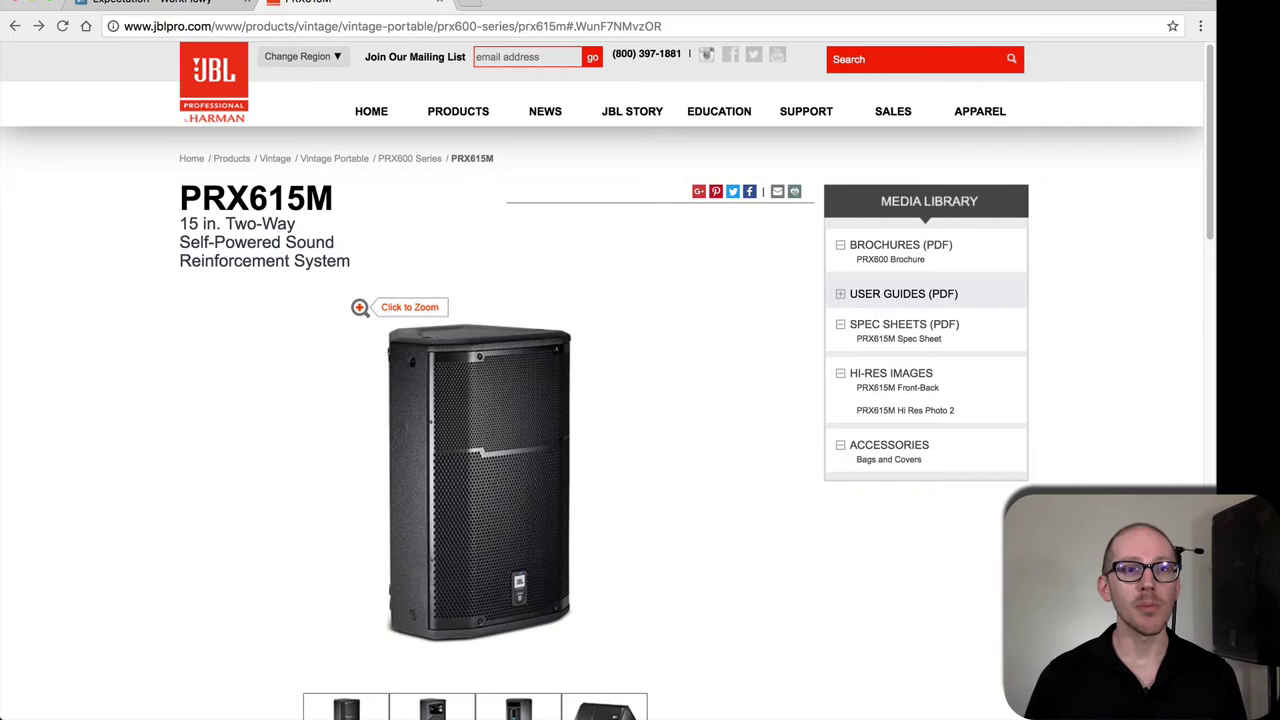
{"action": "key", "text": "super+h"}
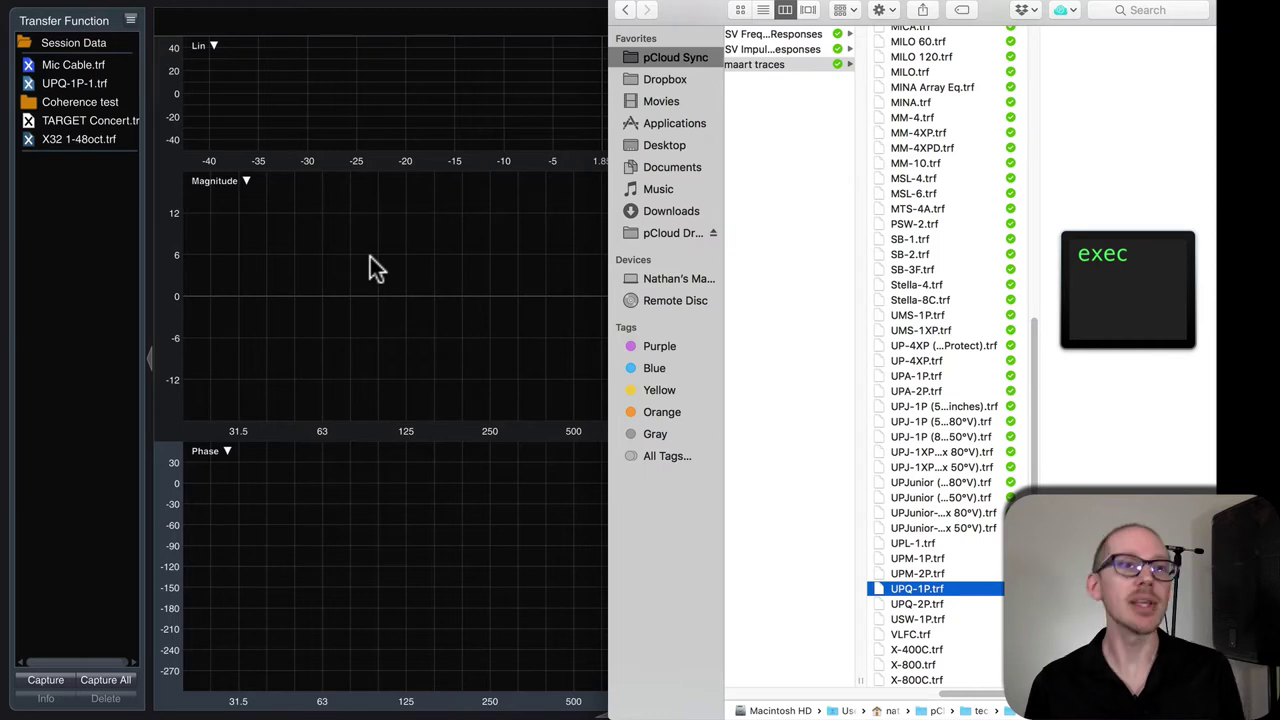
{"action": "left_click", "coordinate": [370, 258]}
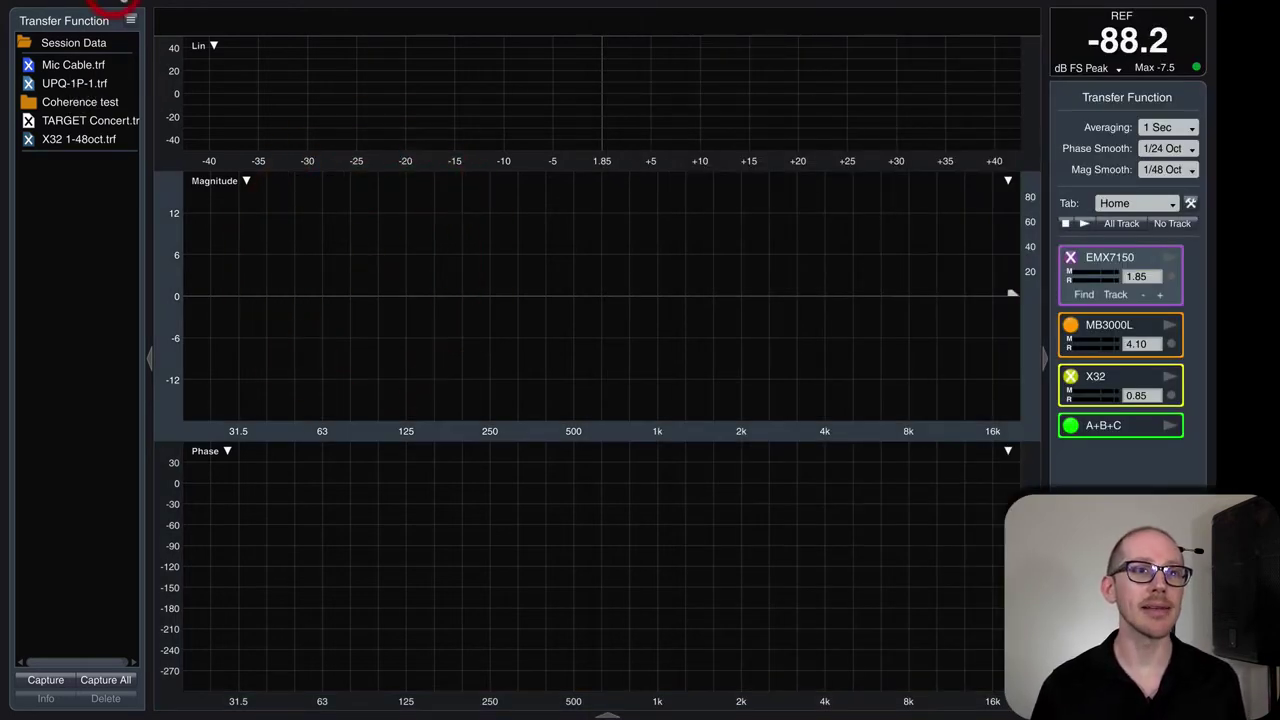
{"action": "left_click", "coordinate": [122, 2]}
{"action": "mouse_move", "coordinate": [170, 16]}
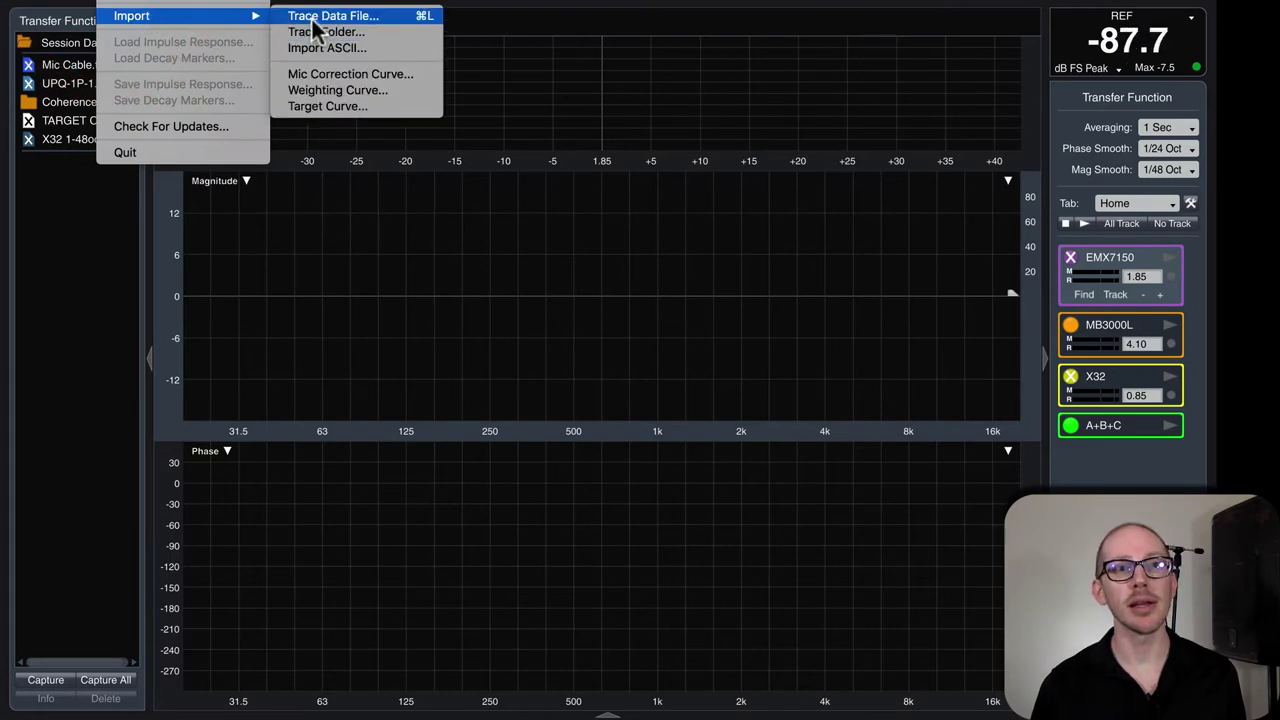
{"action": "left_click", "coordinate": [315, 22]}
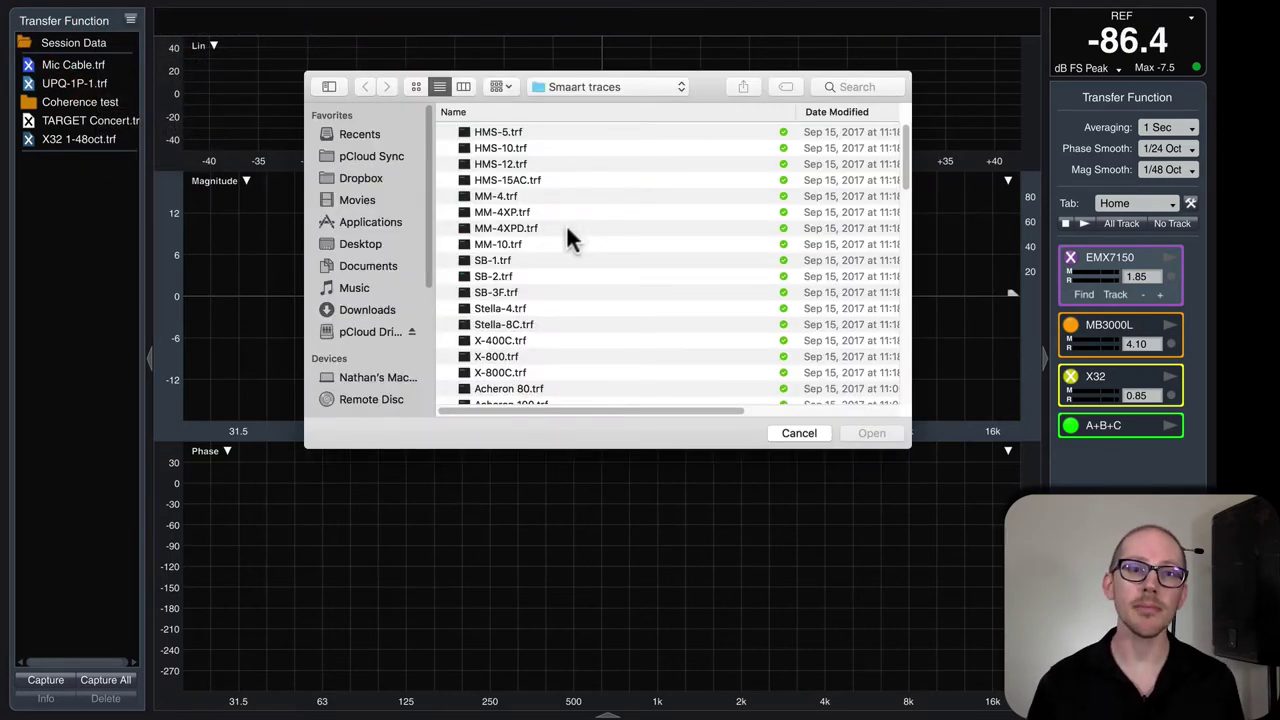
{"action": "scroll", "coordinate": [566, 224], "scroll_direction": "down", "scroll_amount": 15}
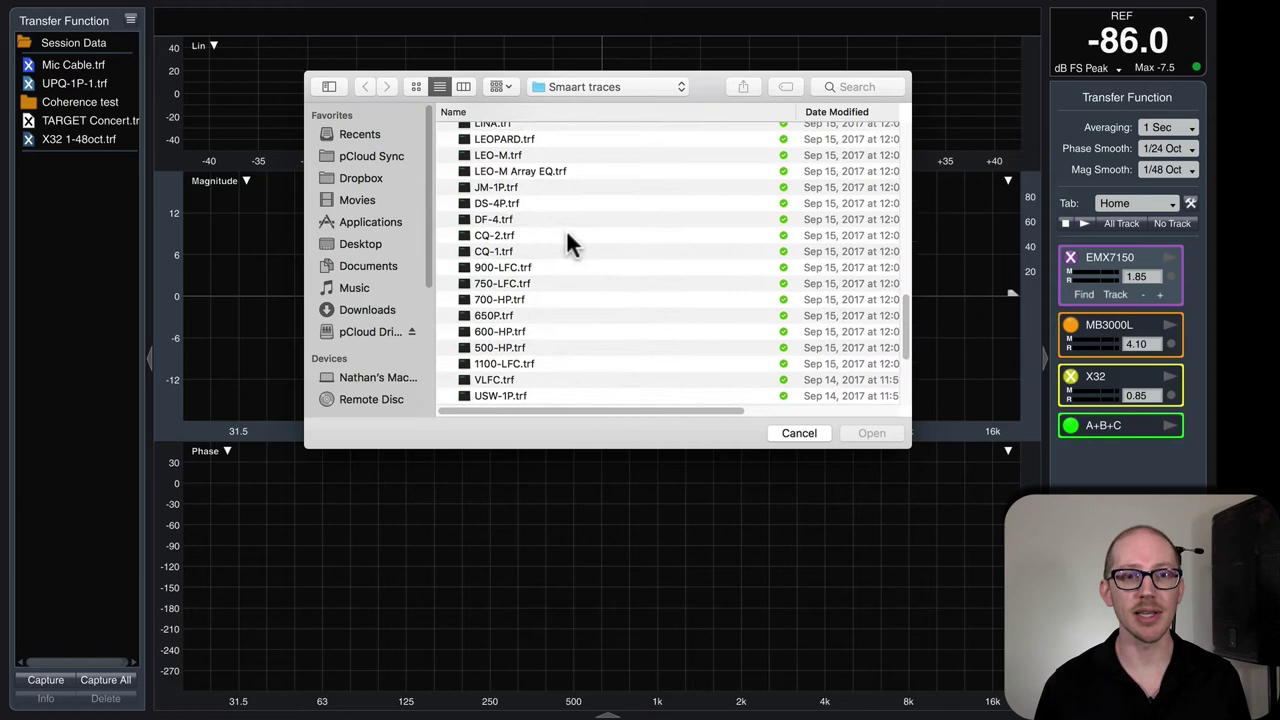
{"action": "scroll", "coordinate": [568, 245], "scroll_direction": "up", "scroll_amount": 12}
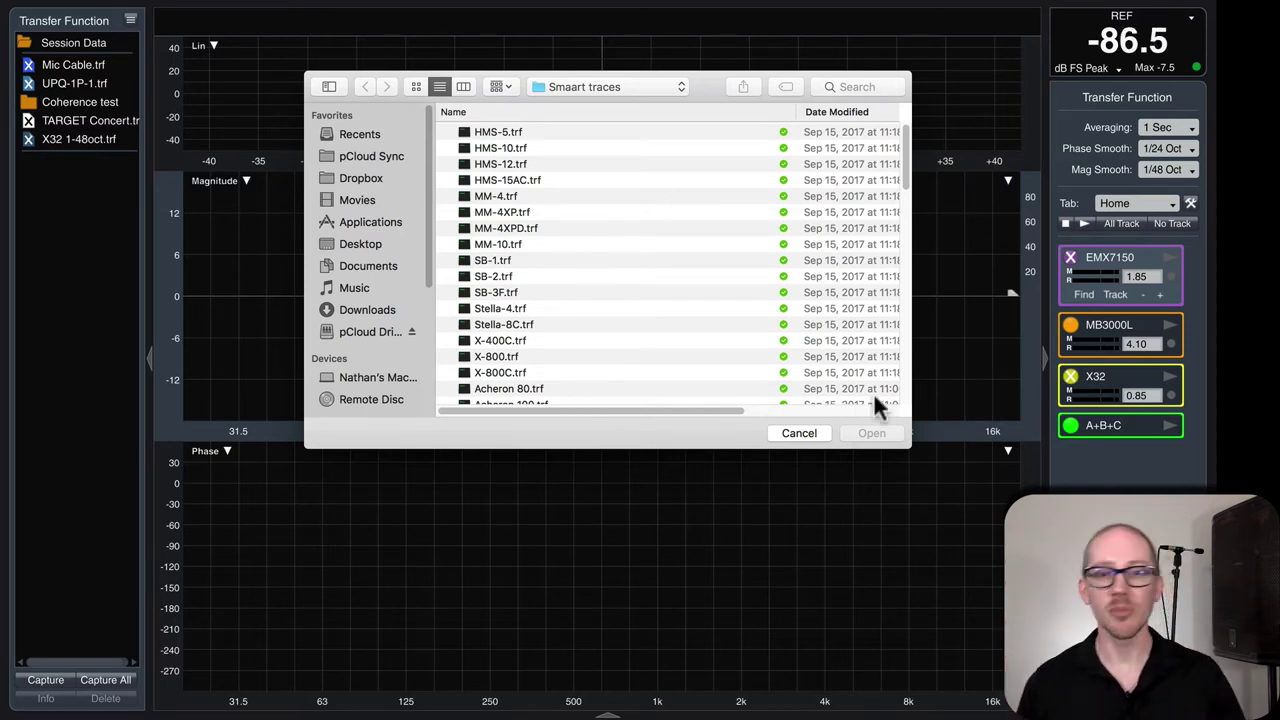
{"action": "left_click", "coordinate": [788, 436]}
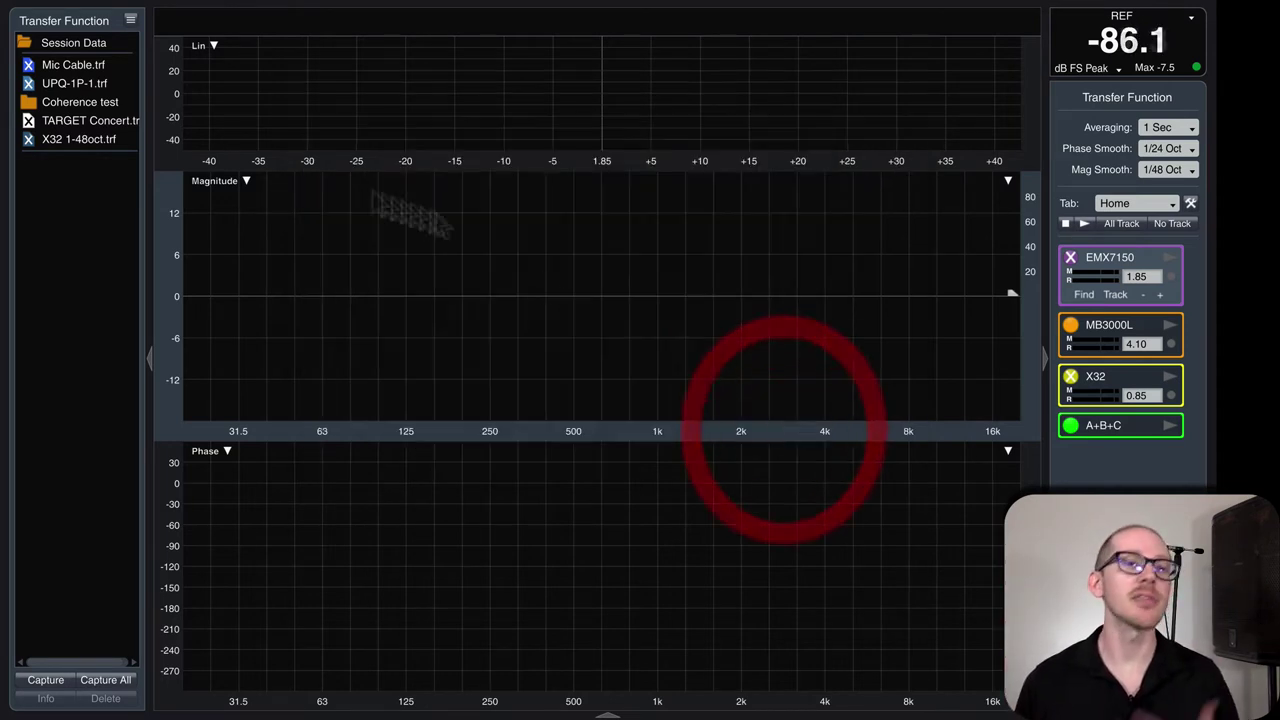
- Show the UPQ-1P-1 trace and recentre the phase scale to span 150 to -150 degrees
{"action": "left_click", "coordinate": [29, 84]}
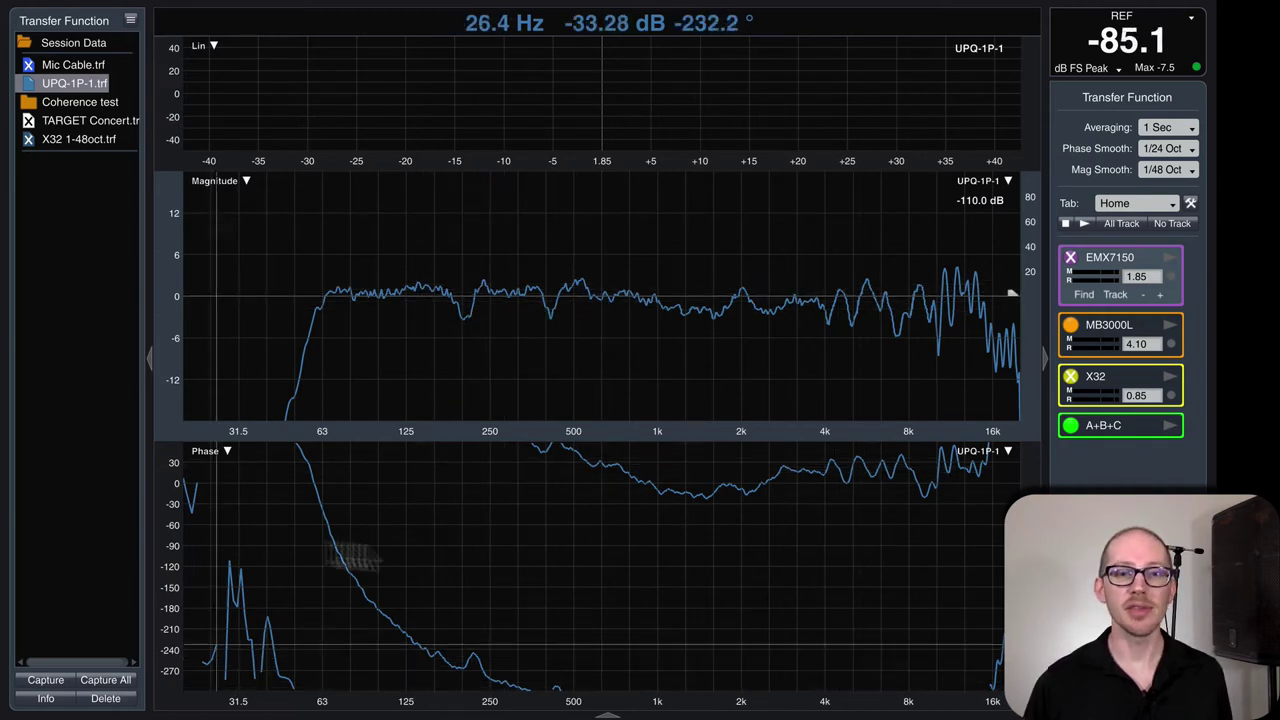
{"action": "left_click", "coordinate": [172, 527]}
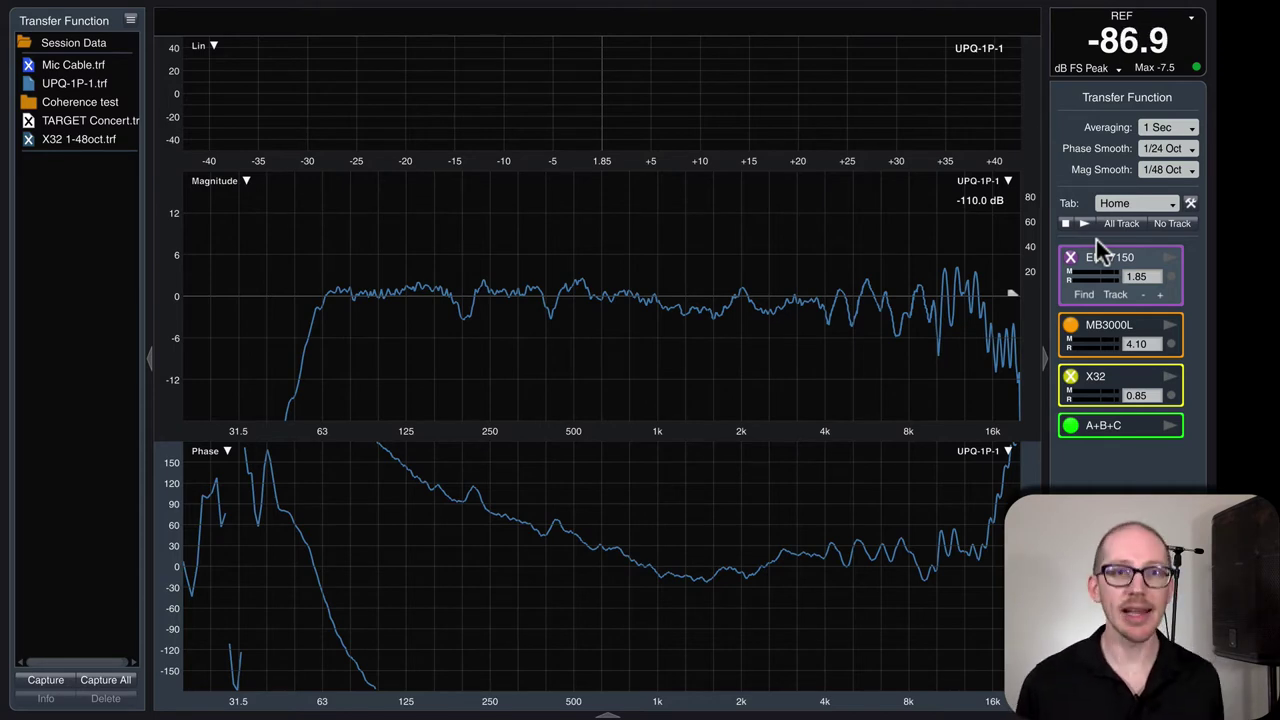
- Launch Stickies by searching 'sti' in system search
{"action": "key", "text": "super+space"}
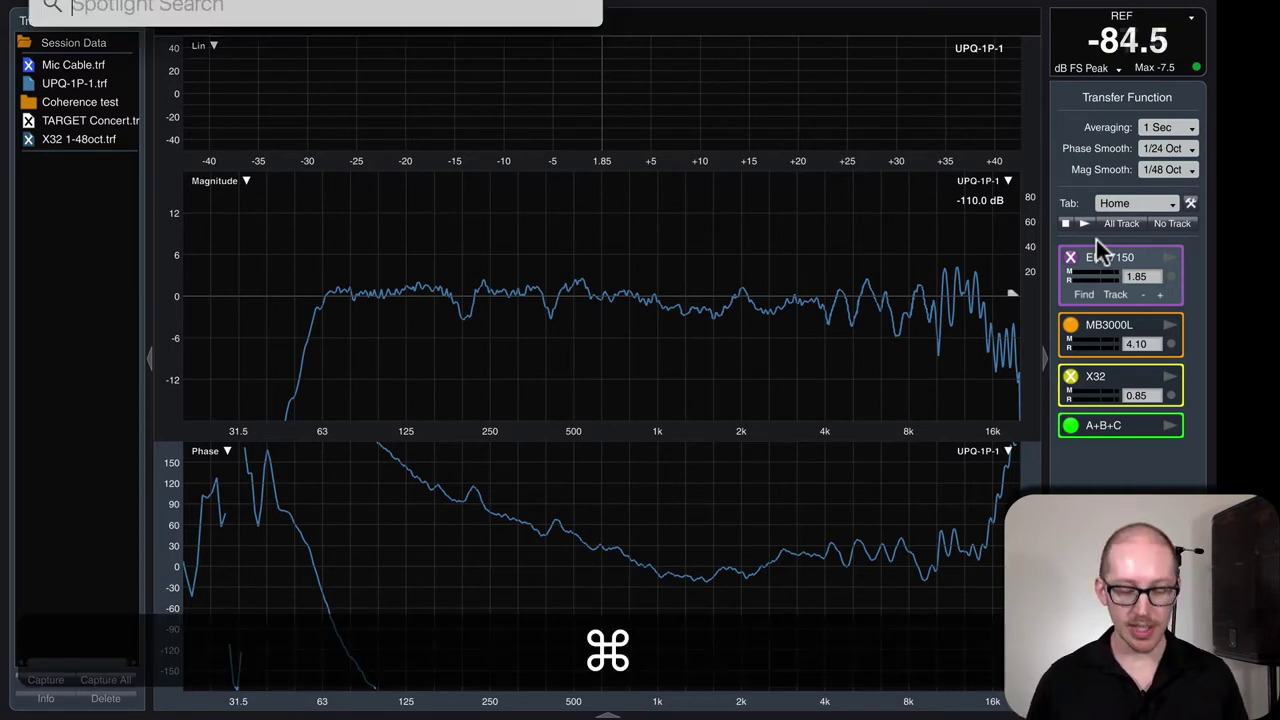
{"action": "type", "text": "sti"}
{"action": "key", "text": "Return"}
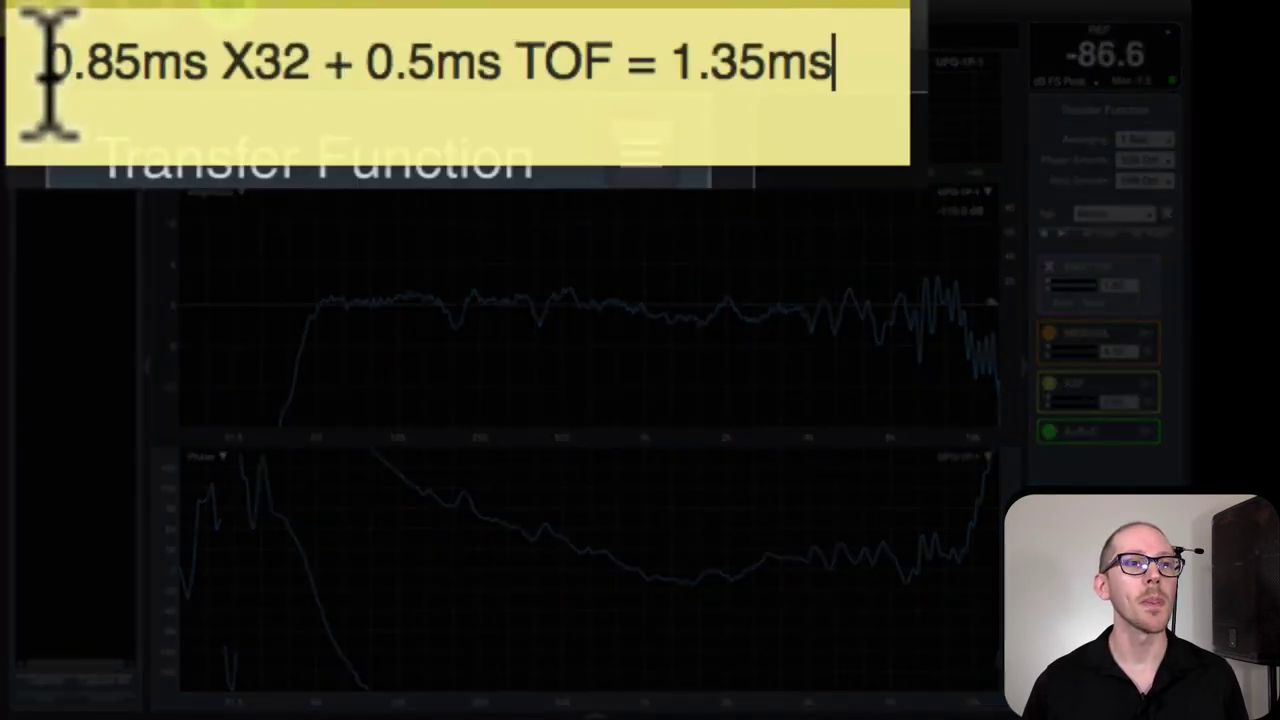
- Highlight the note's terms: 0.85ms X32, 0.5ms TOF and the 1.35ms total
{"action": "left_click_drag", "start_coordinate": [45, 70], "coordinate": [318, 60]}
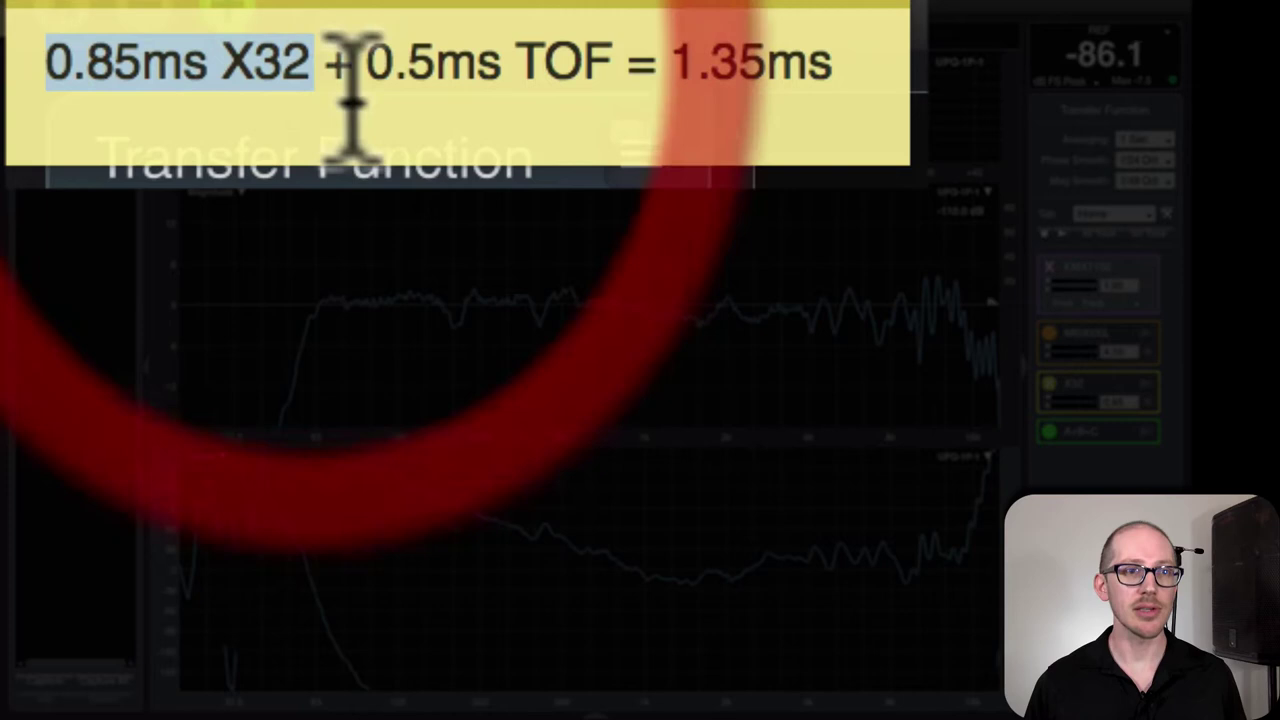
{"action": "left_click", "coordinate": [368, 60]}
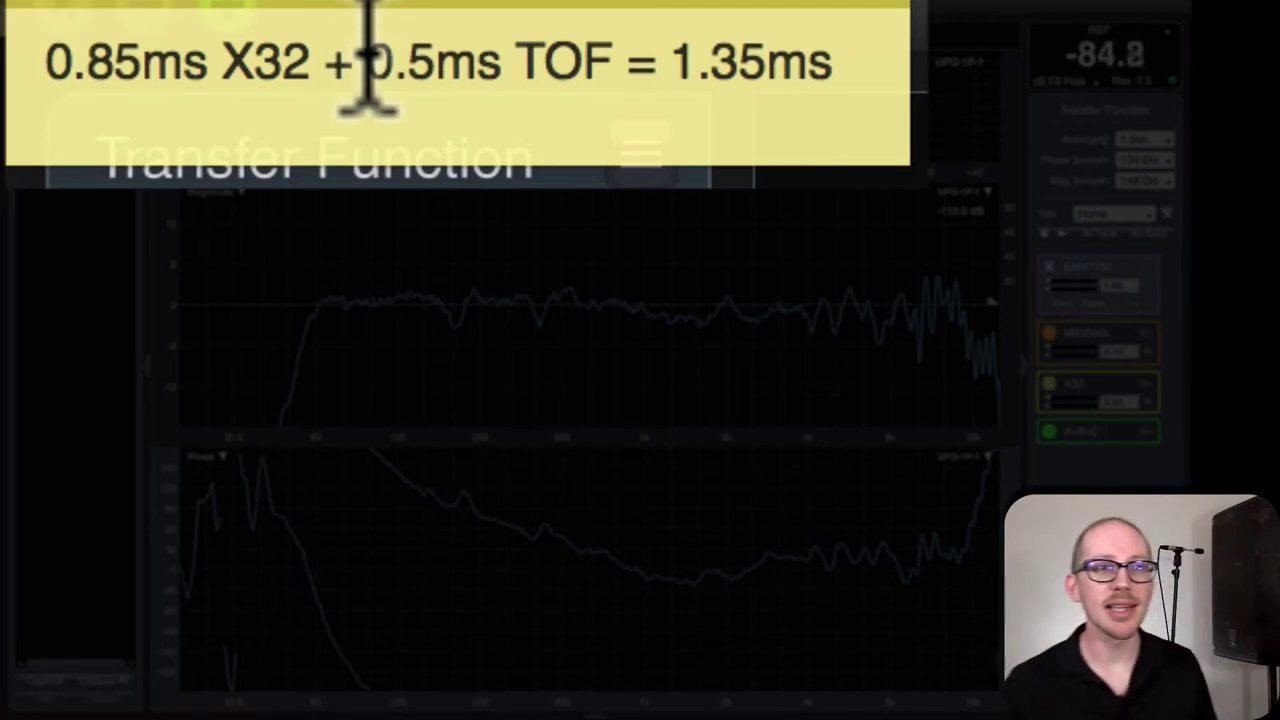
{"action": "left_click_drag", "start_coordinate": [368, 60], "coordinate": [455, 60]}
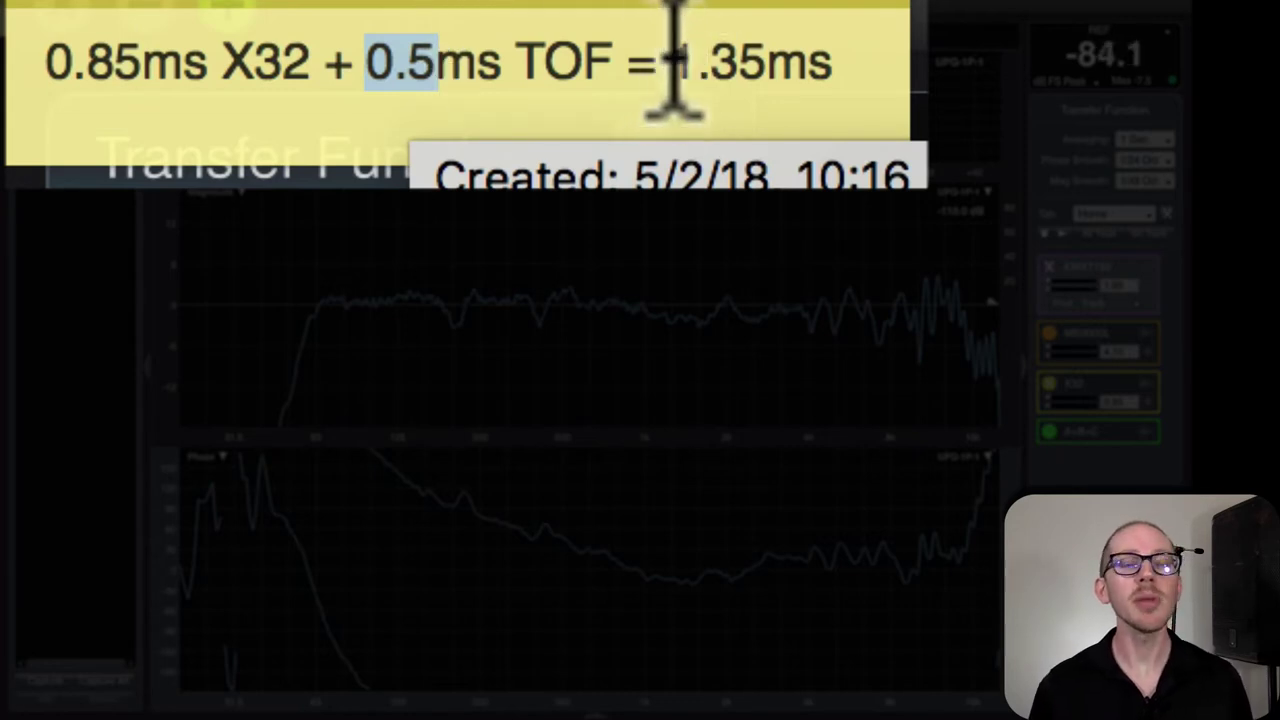
{"action": "left_click_drag", "start_coordinate": [670, 60], "coordinate": [838, 58]}
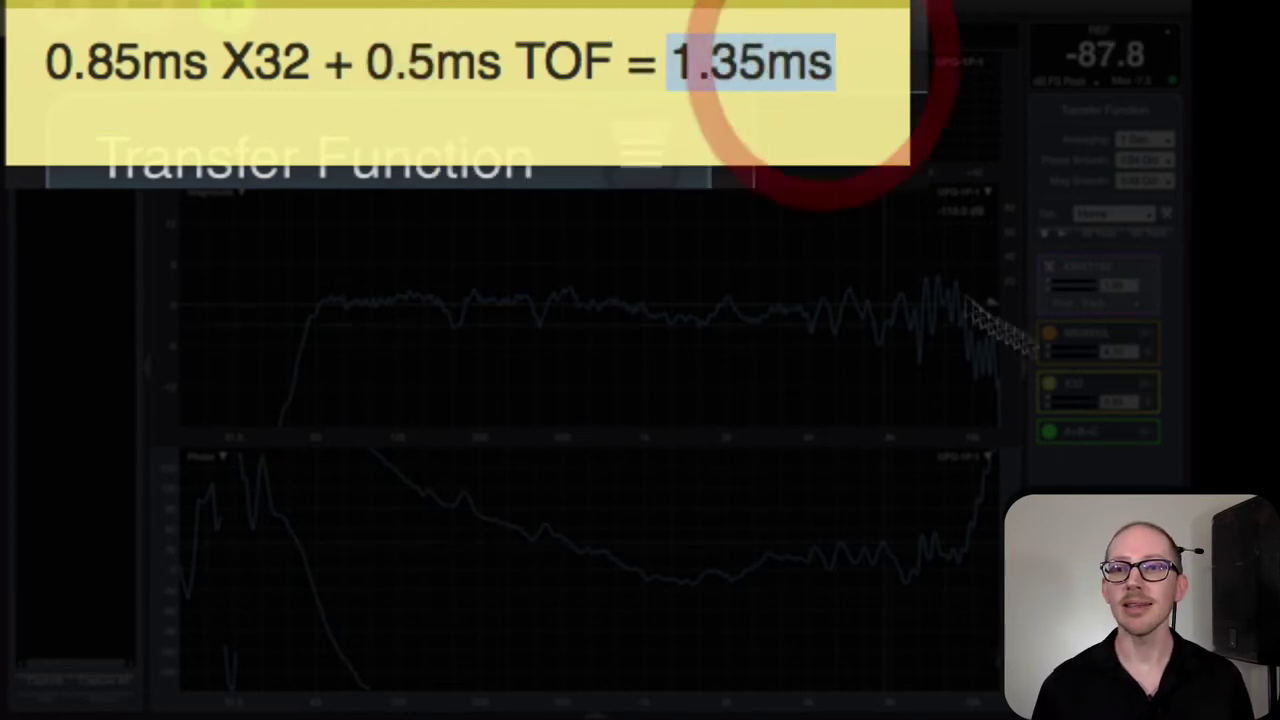
{"action": "left_click", "coordinate": [740, 82]}
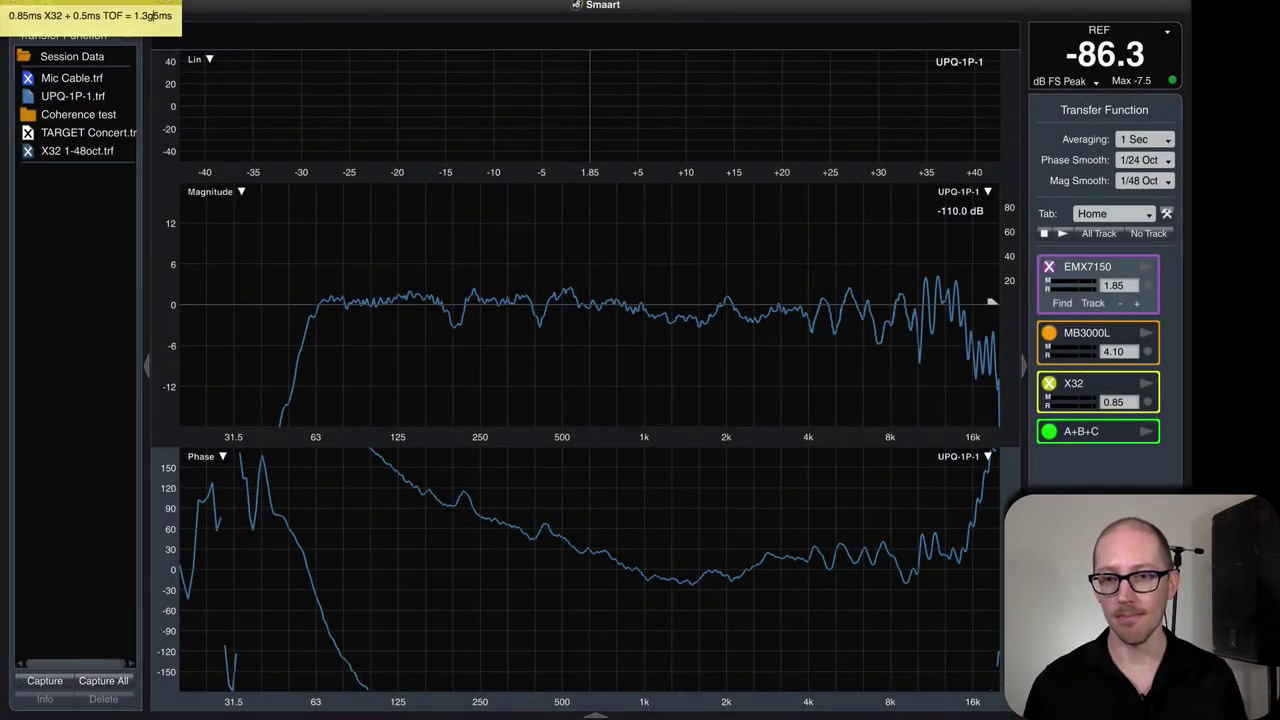
- Delete the stray note character, start the generator and EMX7150, and apply its found 1.85 ms delay
{"action": "key", "text": "BackSpace"}
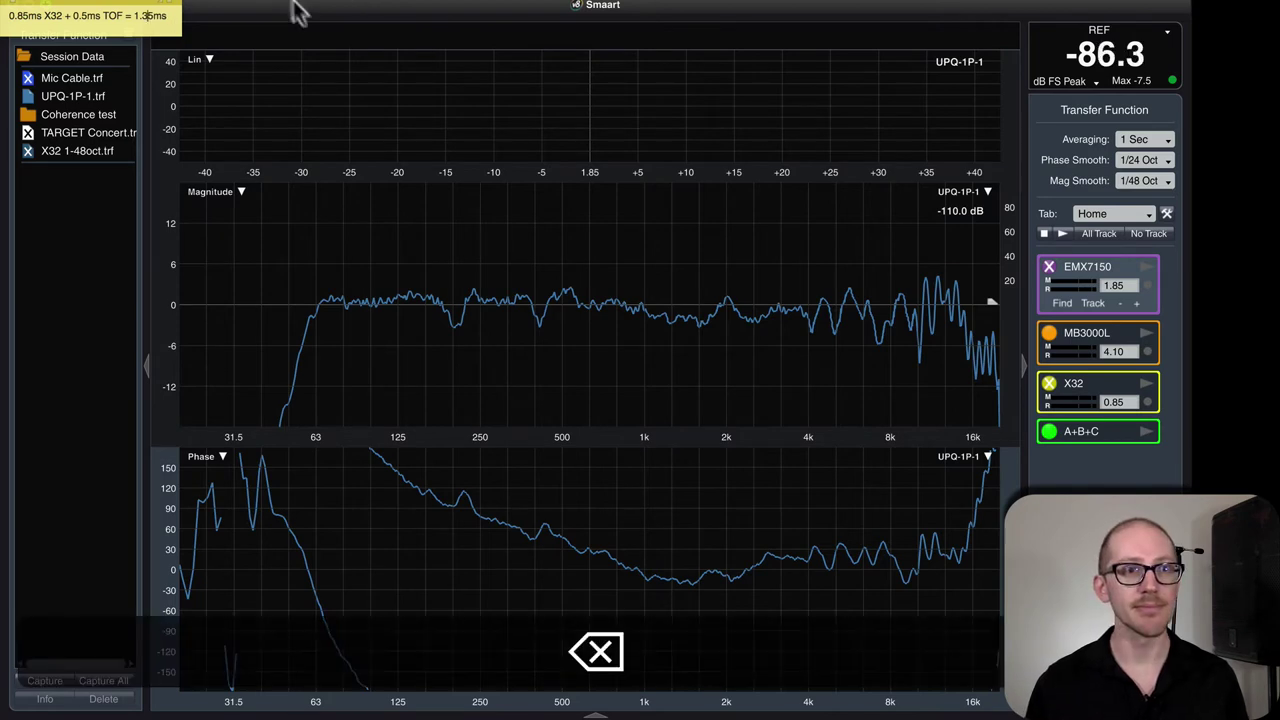
{"action": "key", "text": "g"}
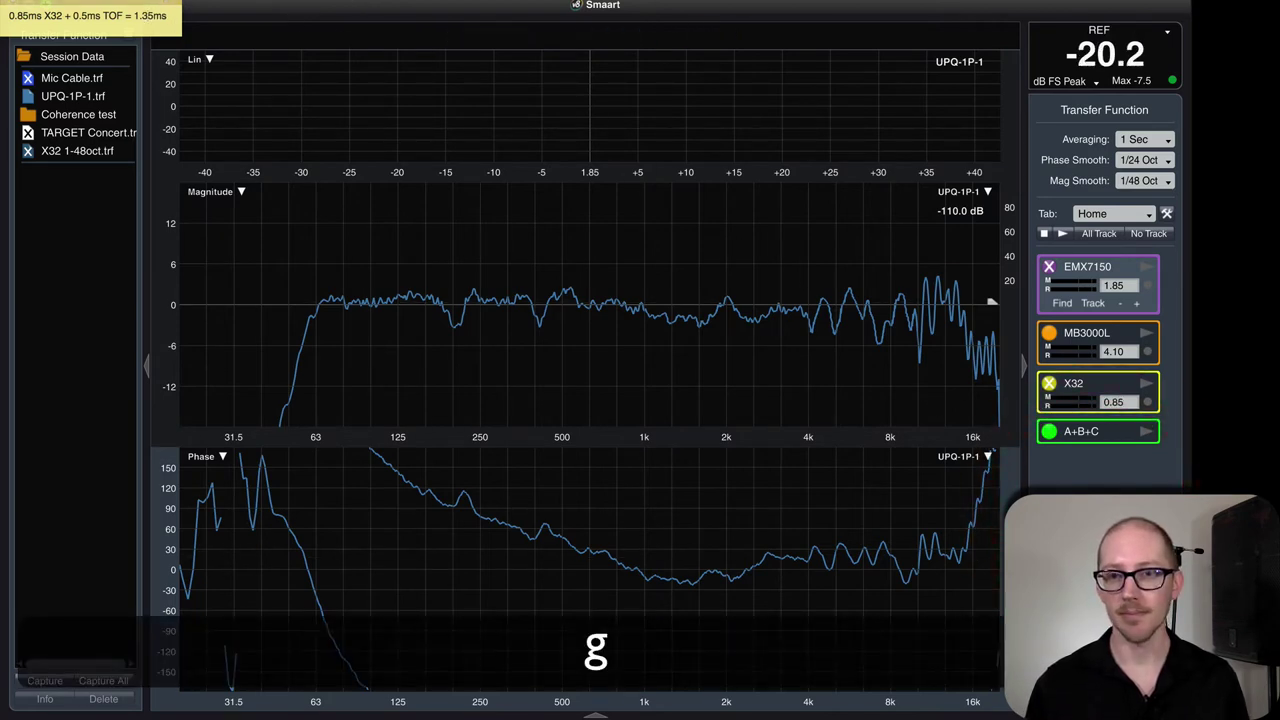
{"action": "left_click", "coordinate": [1146, 268]}
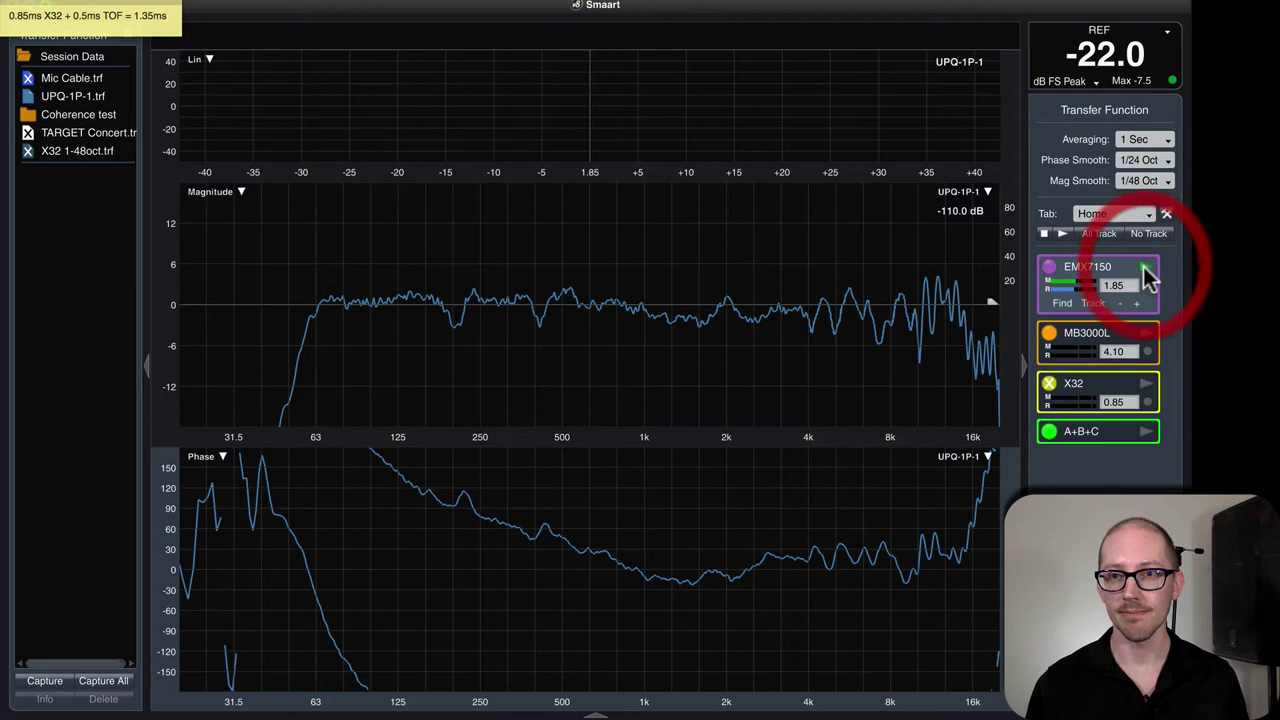
{"action": "left_click", "coordinate": [1062, 303]}
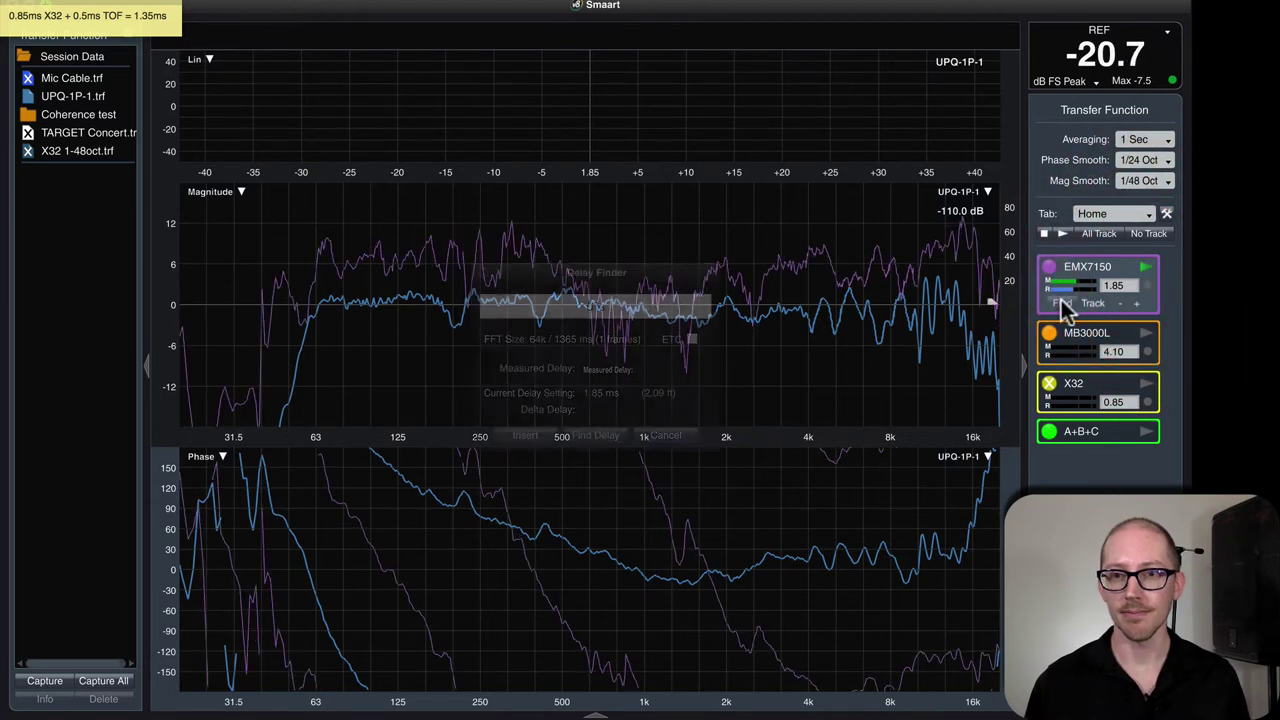
{"action": "left_click", "coordinate": [596, 428]}
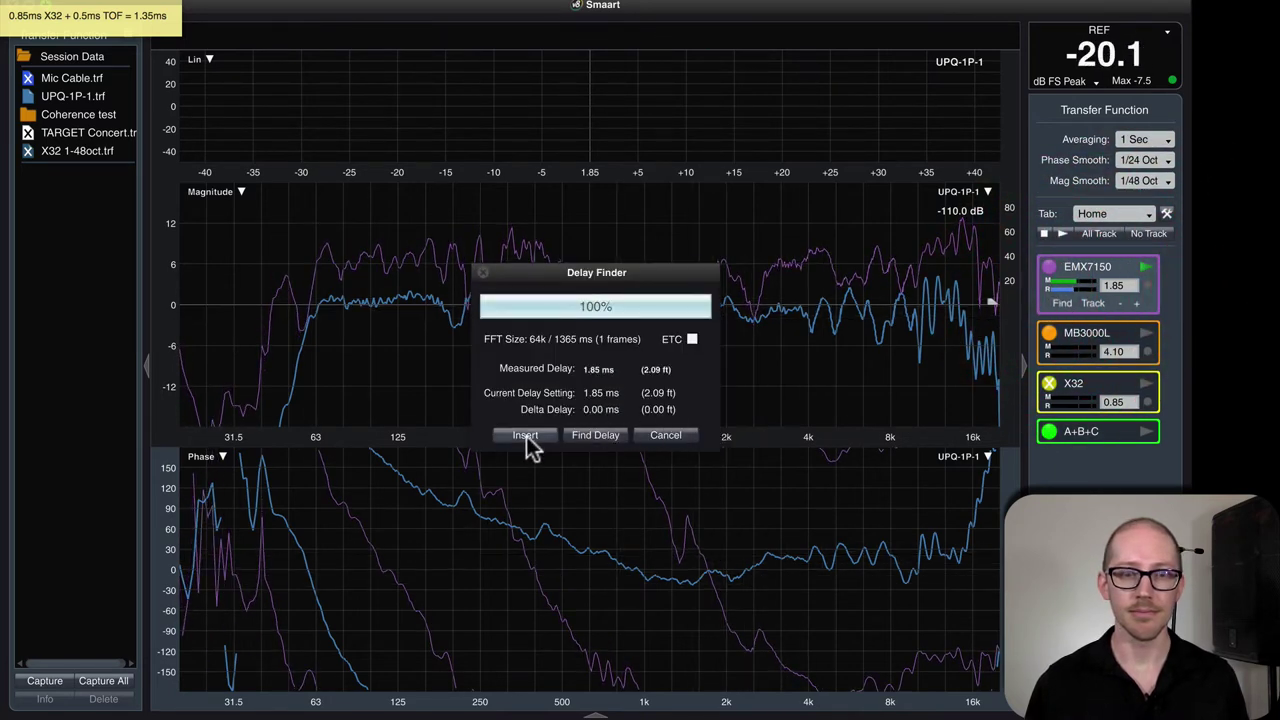
{"action": "left_click", "coordinate": [527, 437]}
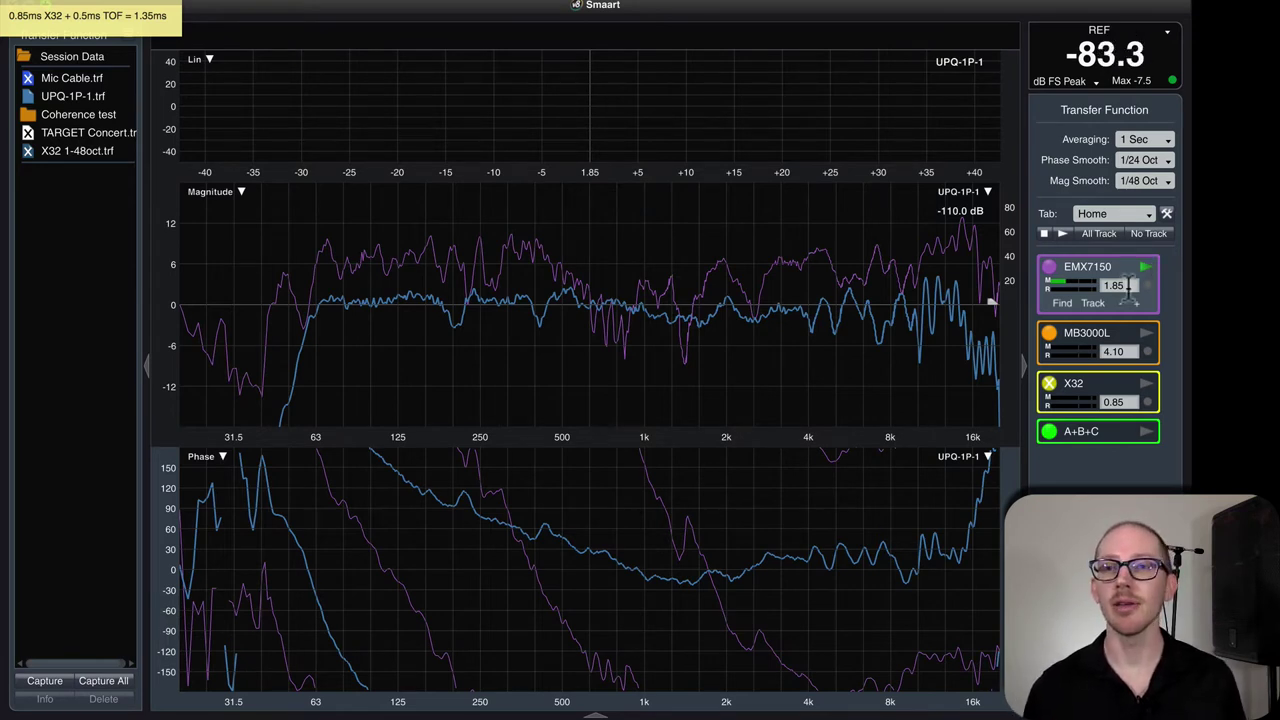
- Compare EMX7150's 1.85 ms delay with the note's 1.35 ms, then capture it as PRX 1
{"action": "double_click", "coordinate": [1128, 285]}
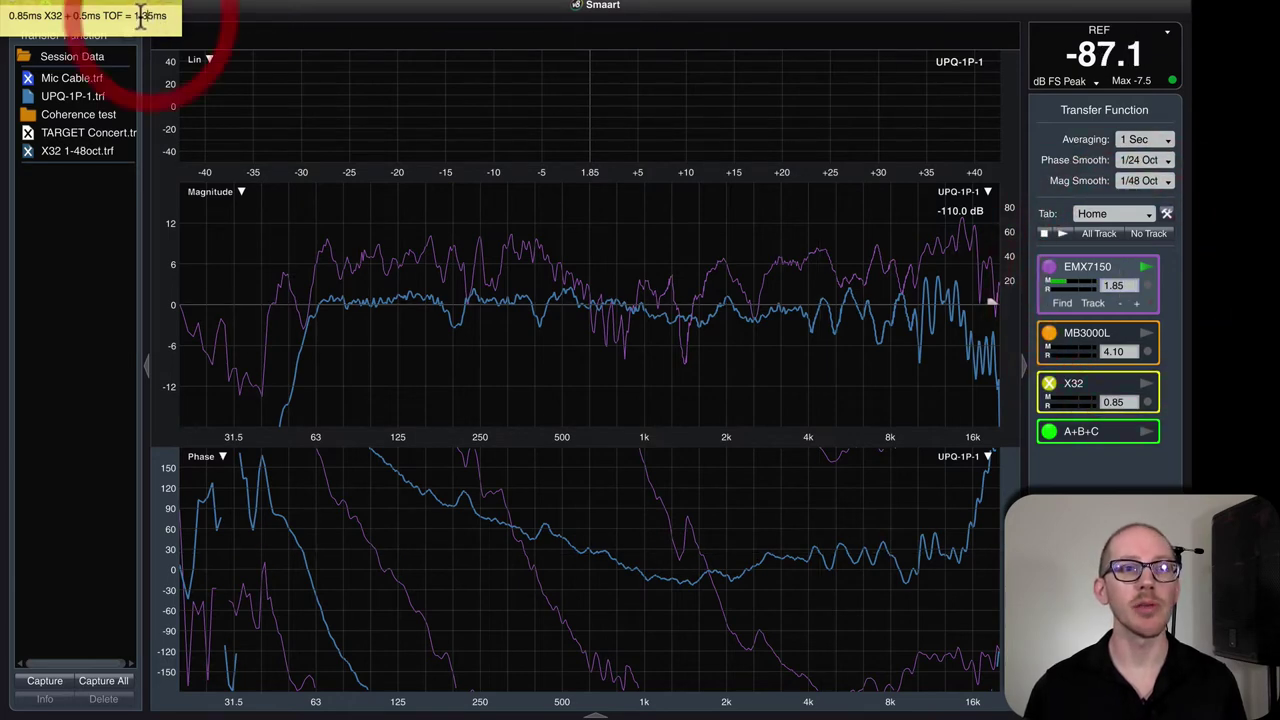
{"action": "left_click_drag", "start_coordinate": [133, 16], "coordinate": [149, 16]}
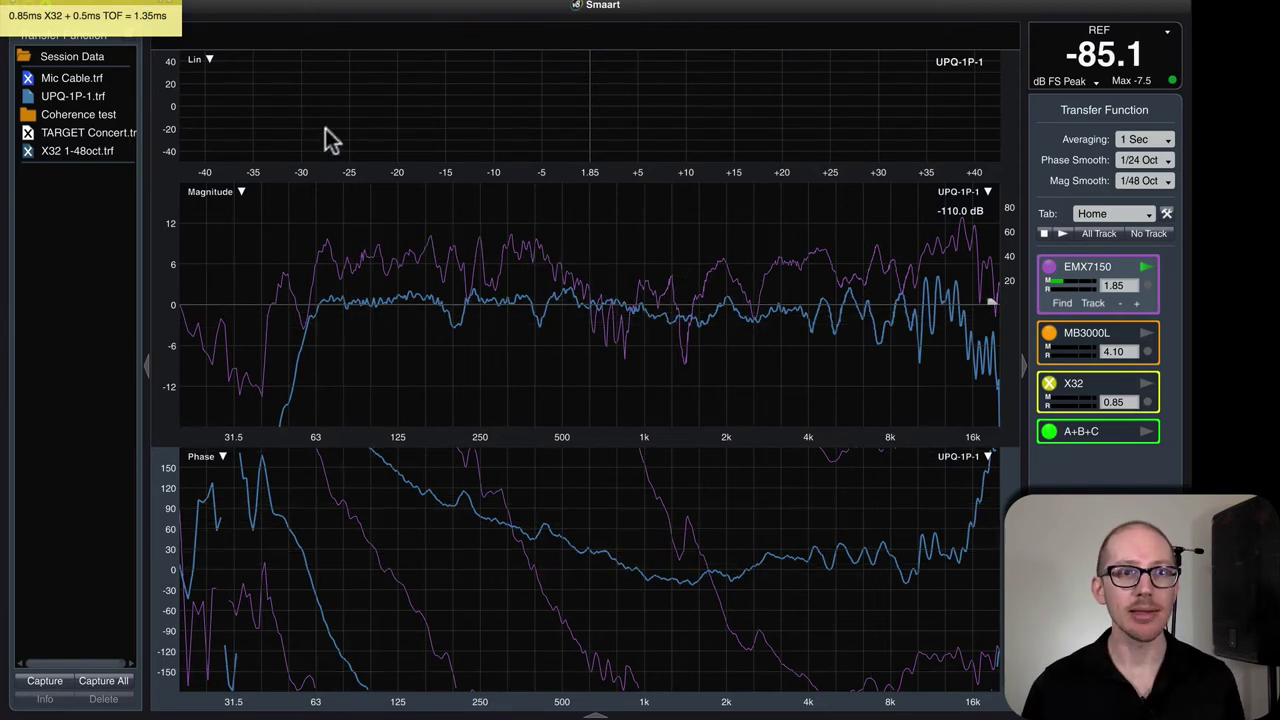
{"action": "key", "text": "z"}
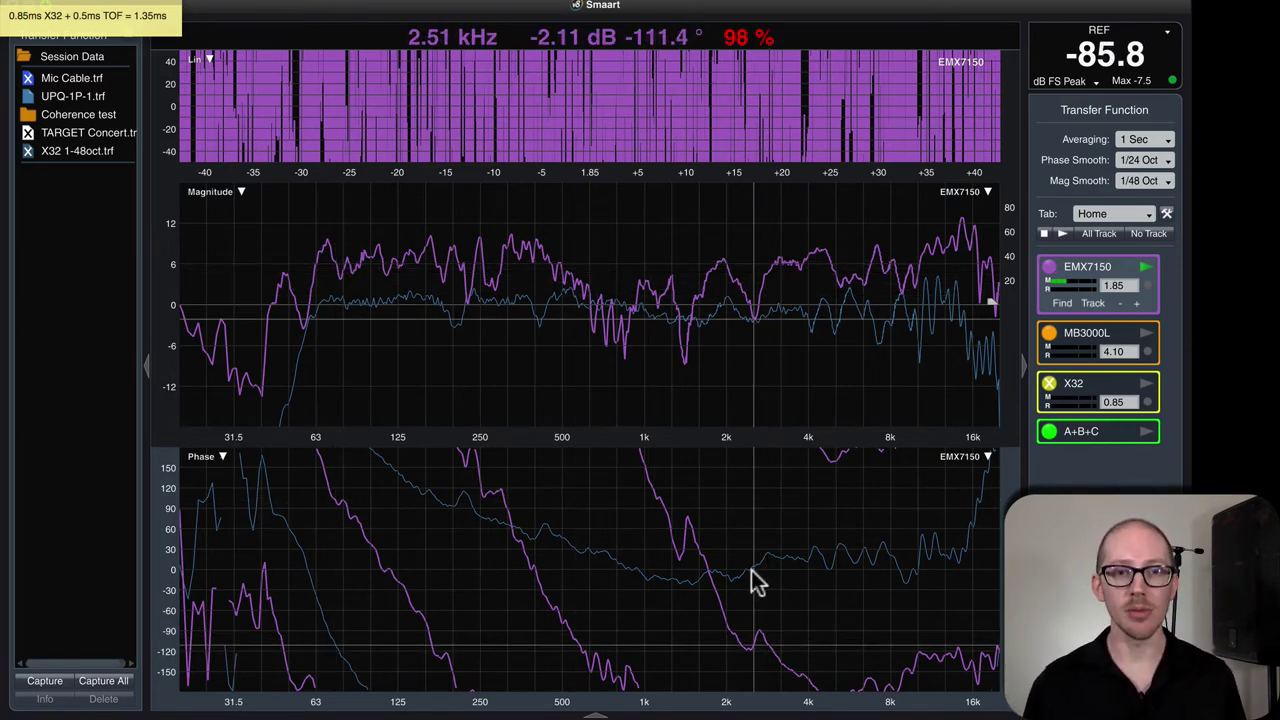
{"action": "key", "text": "space"}
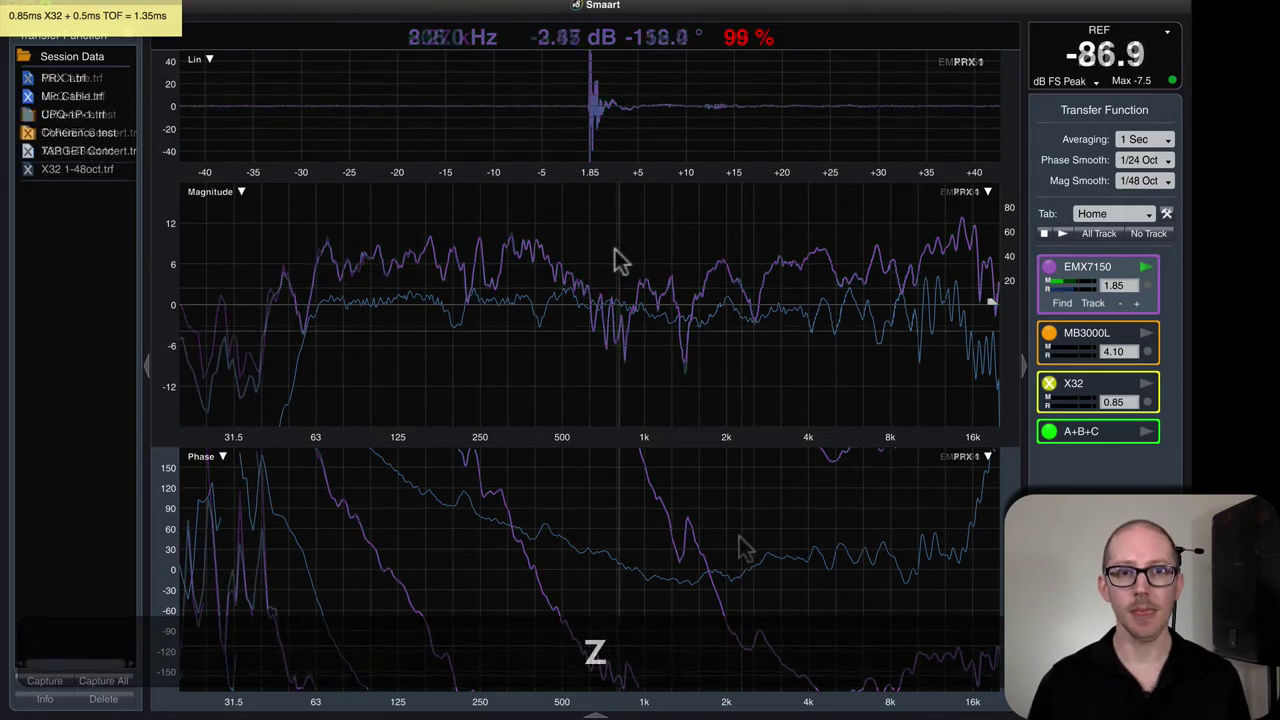
- Set the PRX 1 trace colour to green through its Info panel
{"action": "right_click", "coordinate": [63, 78]}
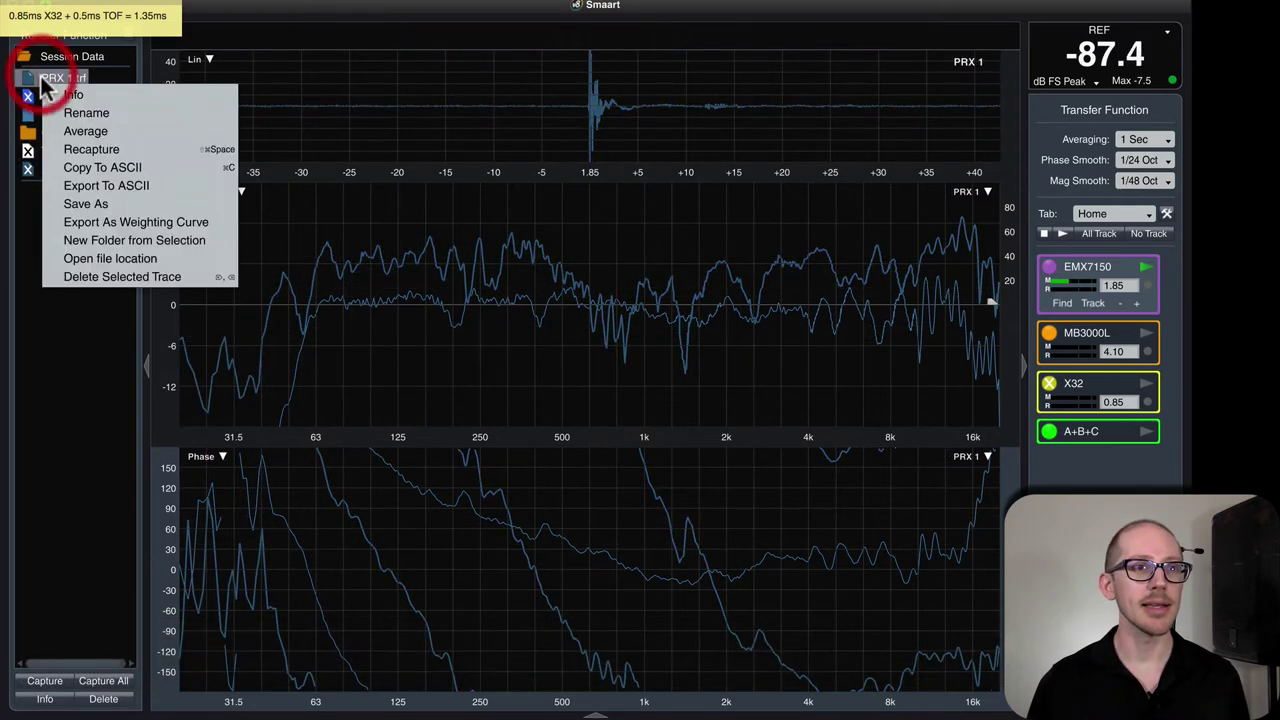
{"action": "left_click", "coordinate": [100, 95]}
{"action": "left_click", "coordinate": [88, 428]}
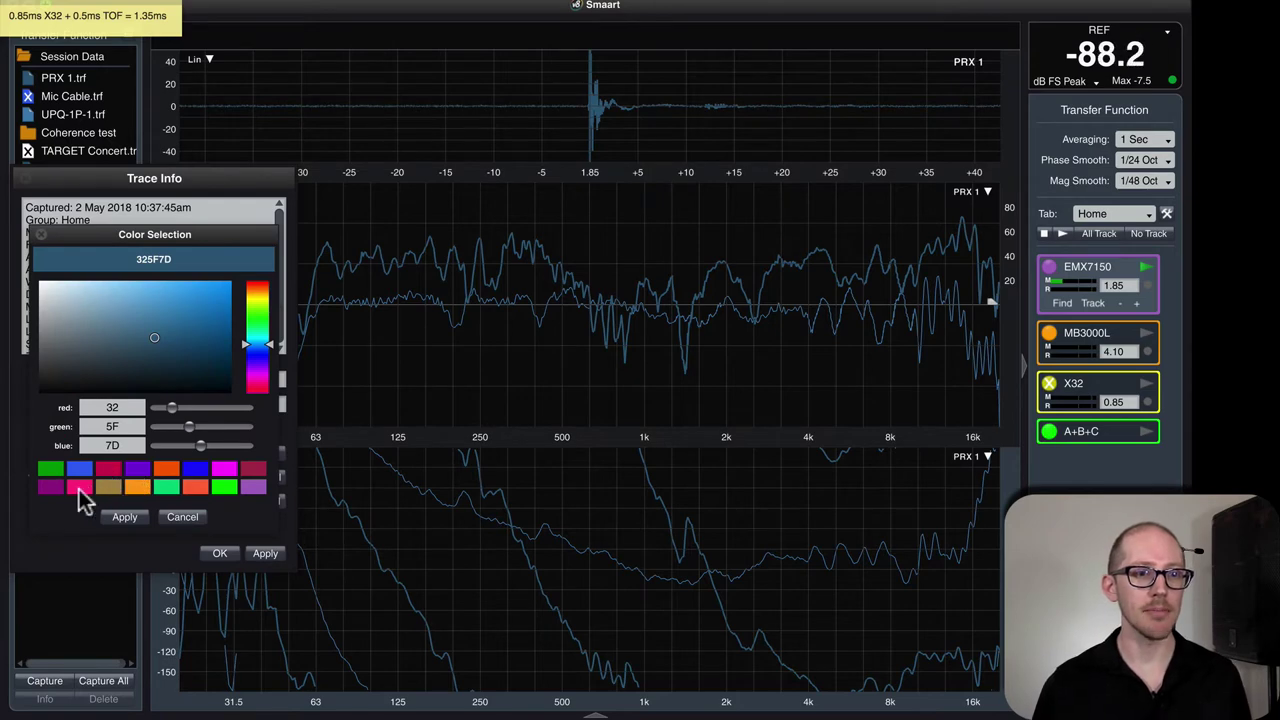
{"action": "left_click", "coordinate": [53, 468]}
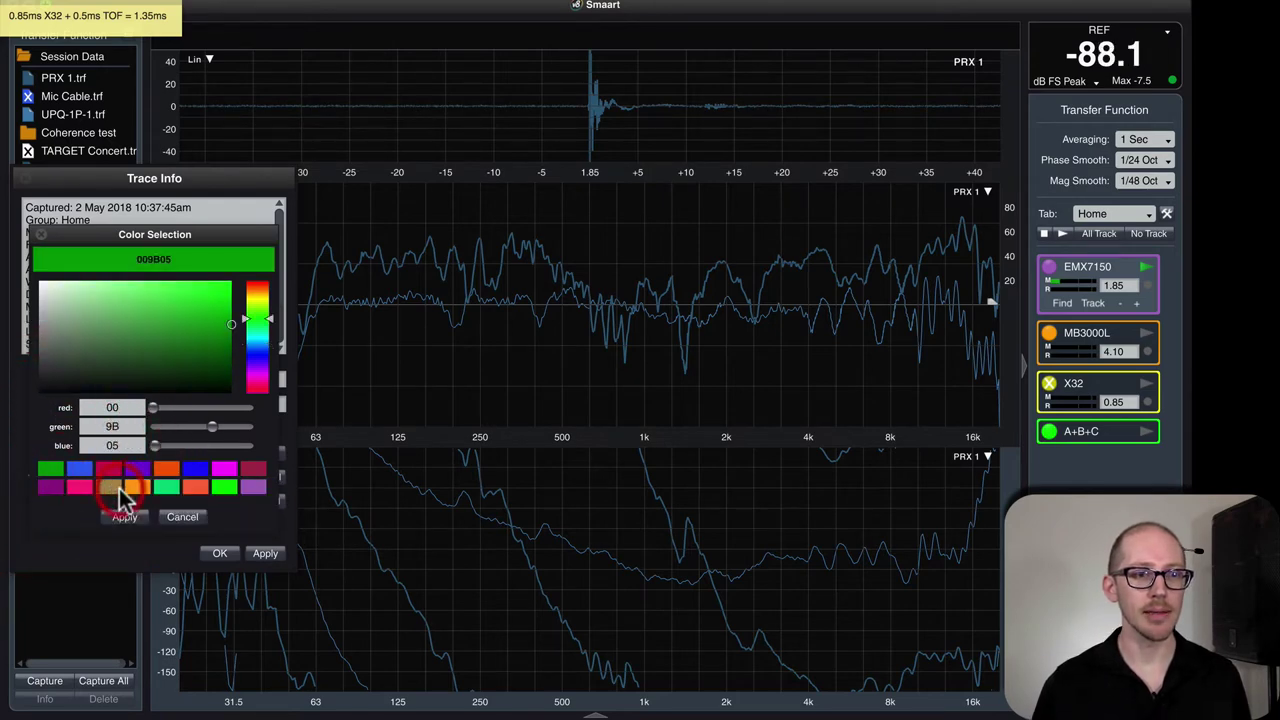
{"action": "left_click", "coordinate": [124, 516]}
{"action": "left_click", "coordinate": [257, 555]}
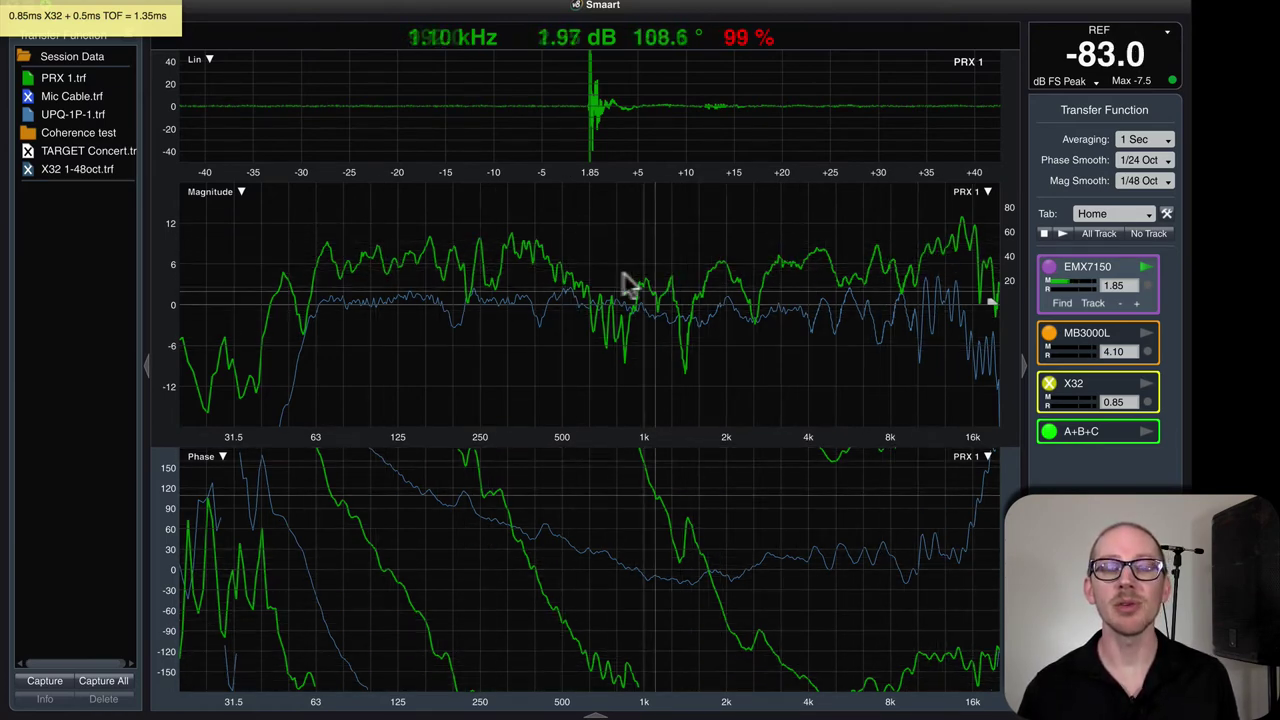
- Scroll the phase axis to offset the scale until it reads 270 to -30 degrees
{"action": "left_click", "coordinate": [166, 523]}
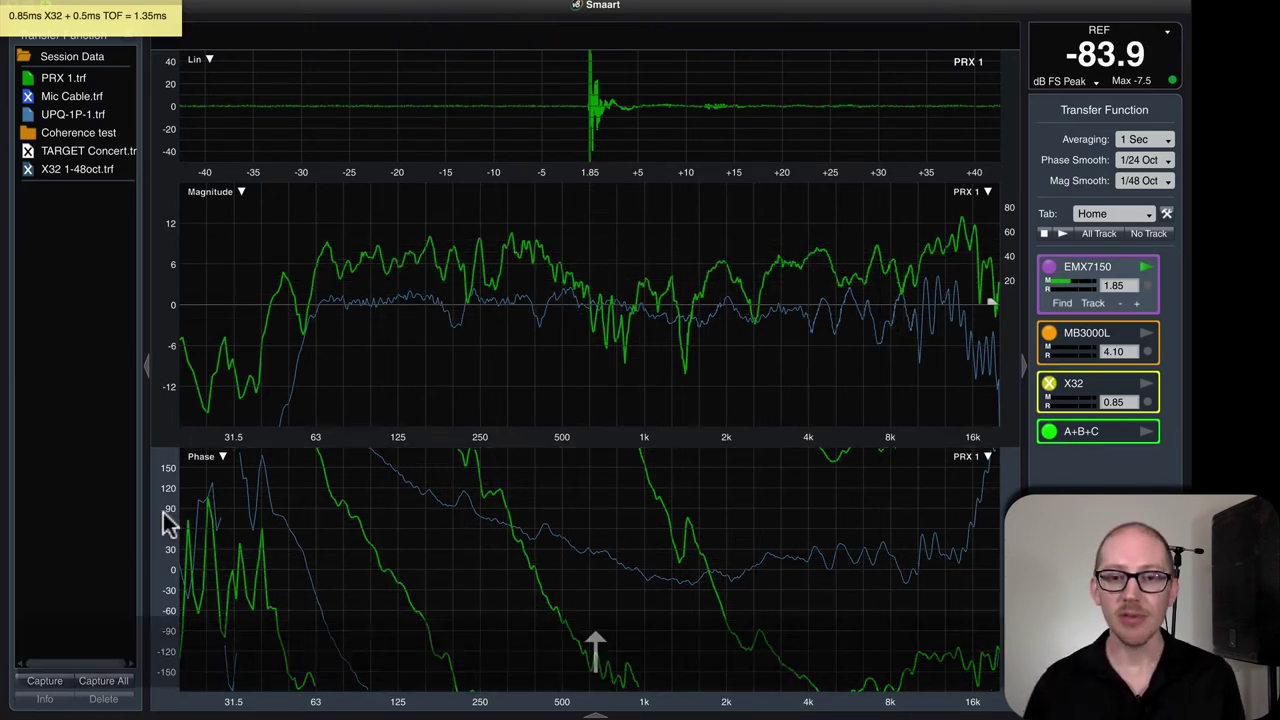
{"action": "scroll", "coordinate": [166, 522], "scroll_direction": "up", "scroll_amount": 5}
{"action": "scroll", "coordinate": [166, 523], "scroll_direction": "down", "scroll_amount": 6}
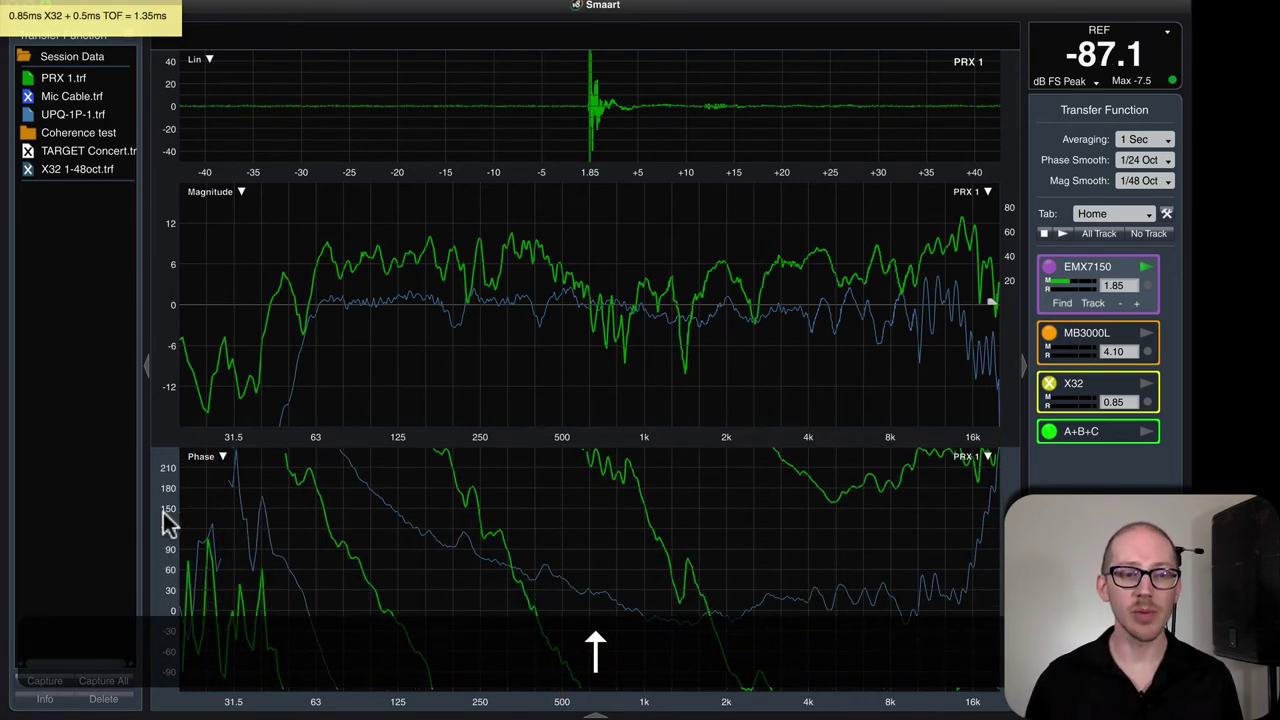
{"action": "scroll", "coordinate": [166, 523], "scroll_direction": "up", "scroll_amount": 1}
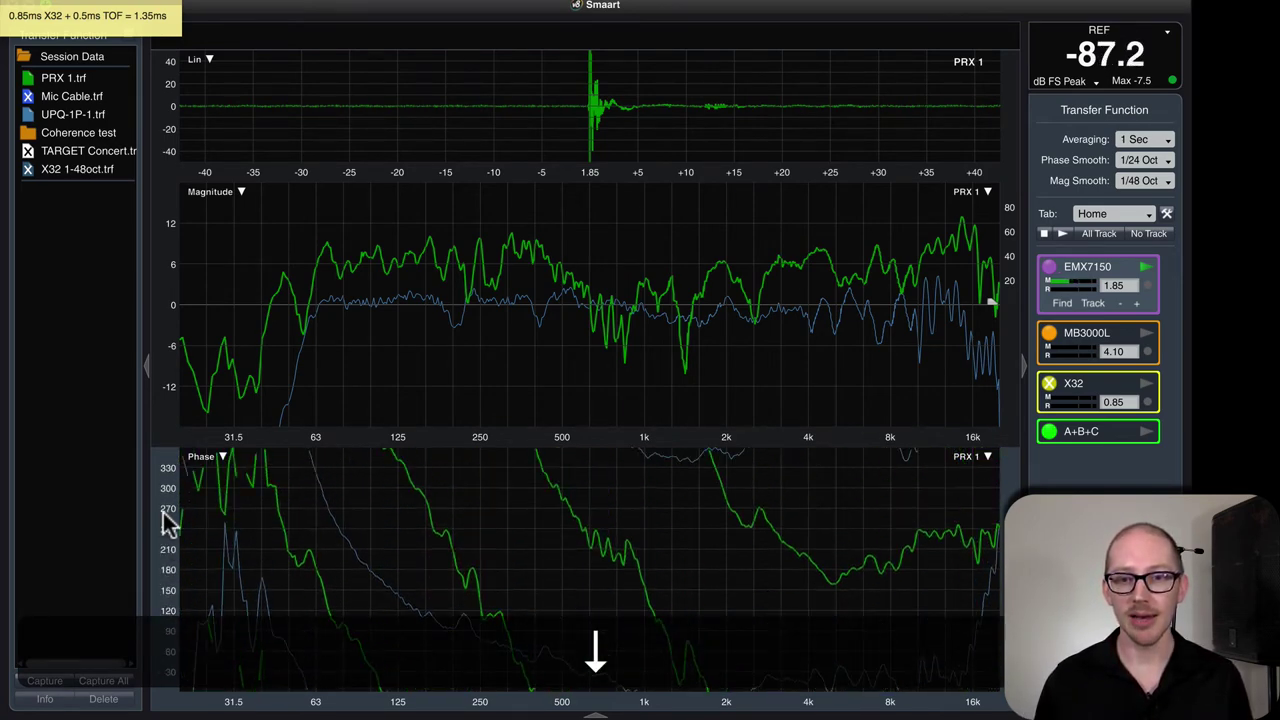
{"action": "scroll", "coordinate": [166, 523], "scroll_direction": "down", "scroll_amount": 2}
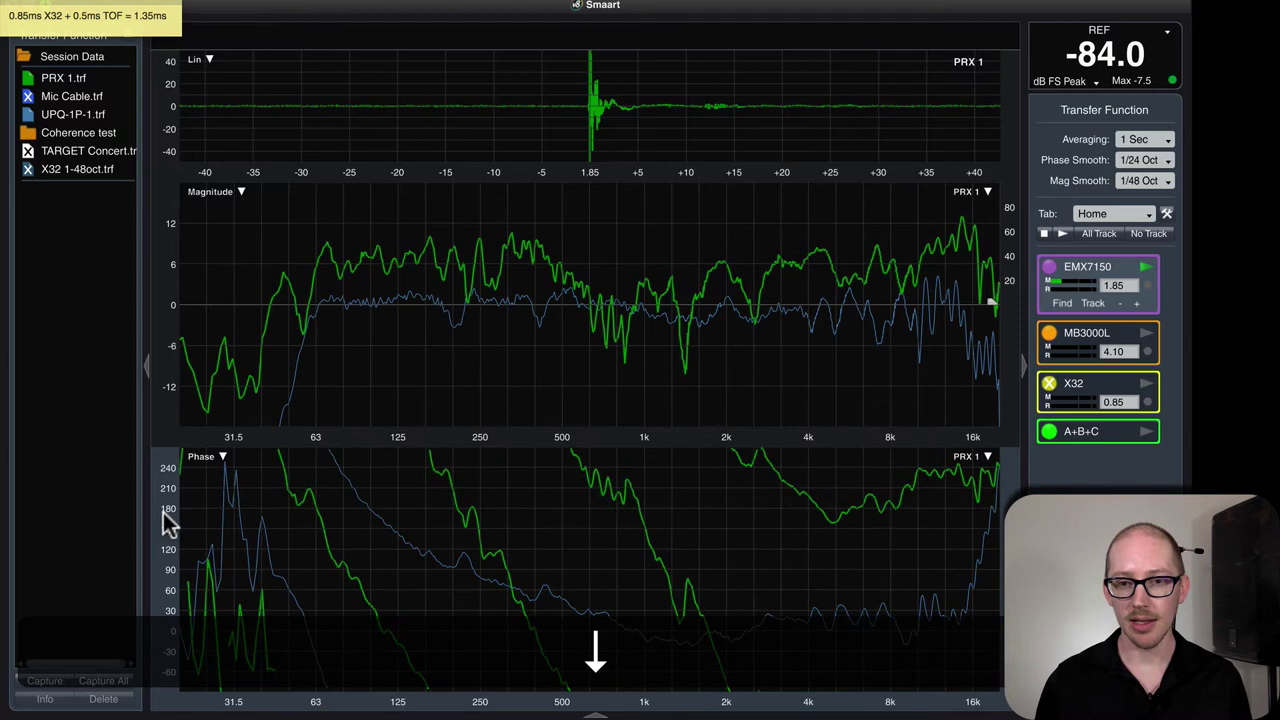
{"action": "scroll", "coordinate": [166, 523], "scroll_direction": "up", "scroll_amount": 6}
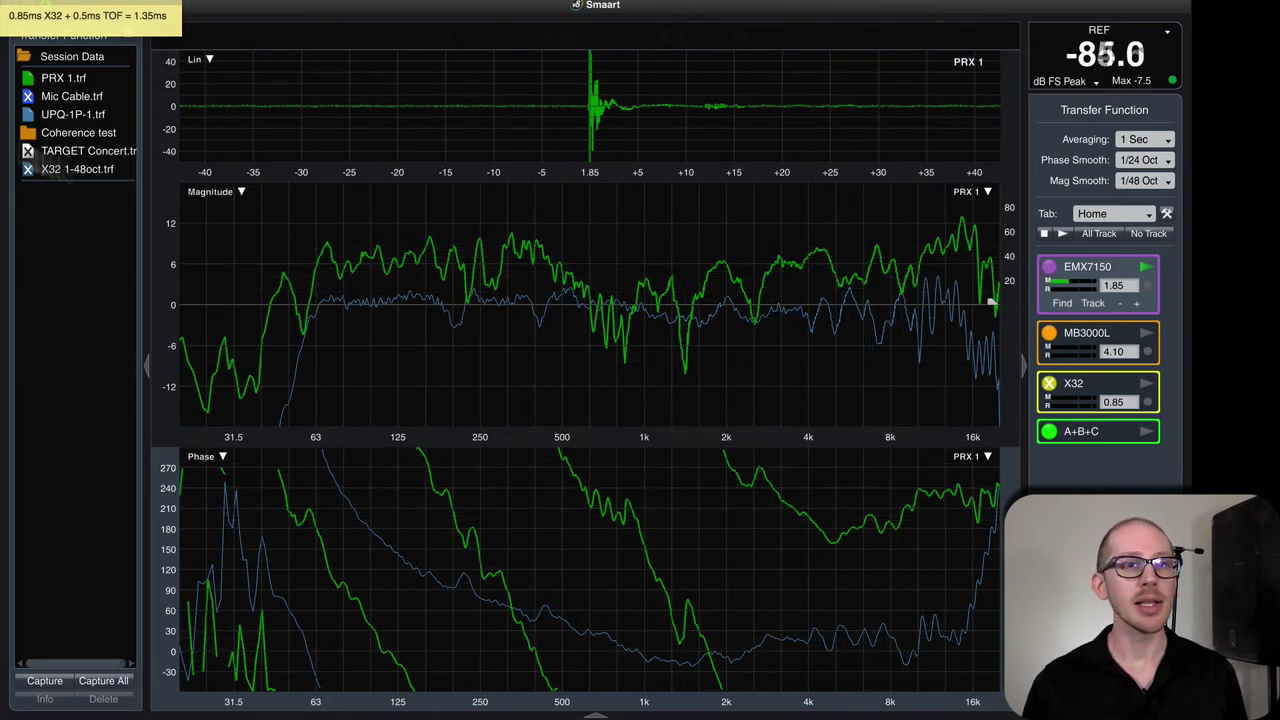
- Hide the UPQ-1P-1 trace and turn on delay tracking for EMX7150
{"action": "left_click", "coordinate": [29, 115]}
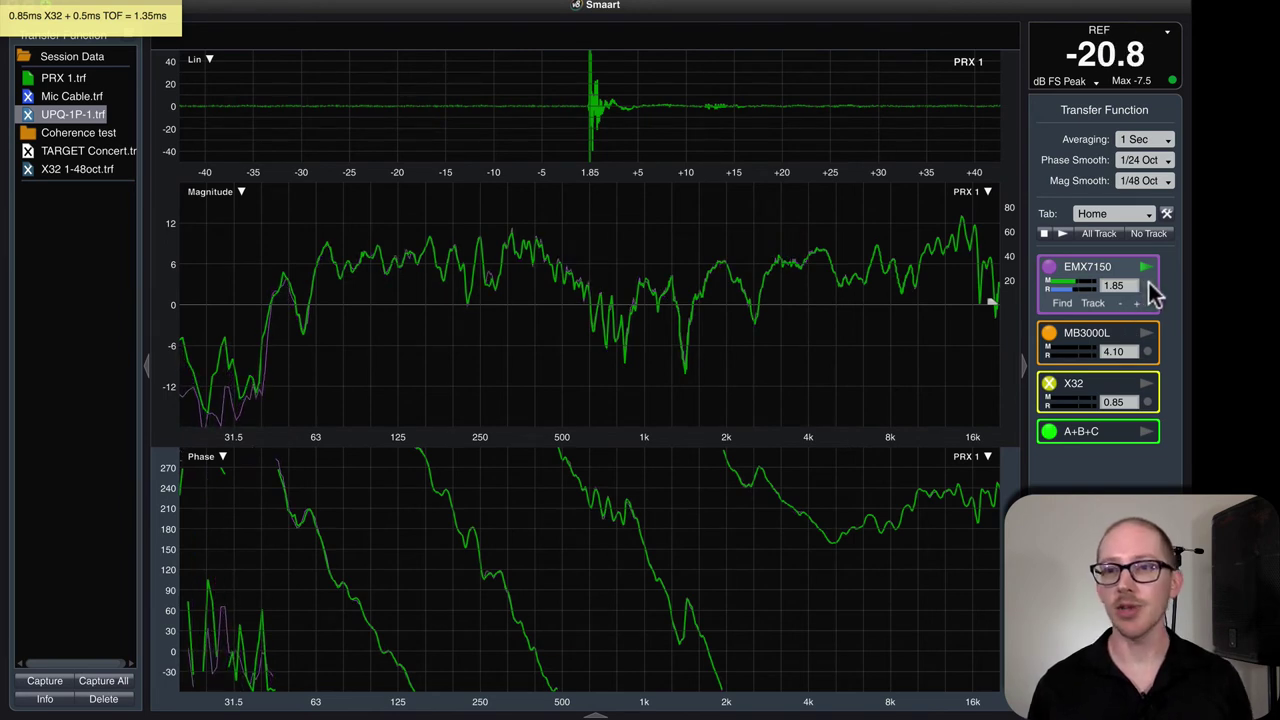
{"action": "left_click", "coordinate": [1148, 284]}
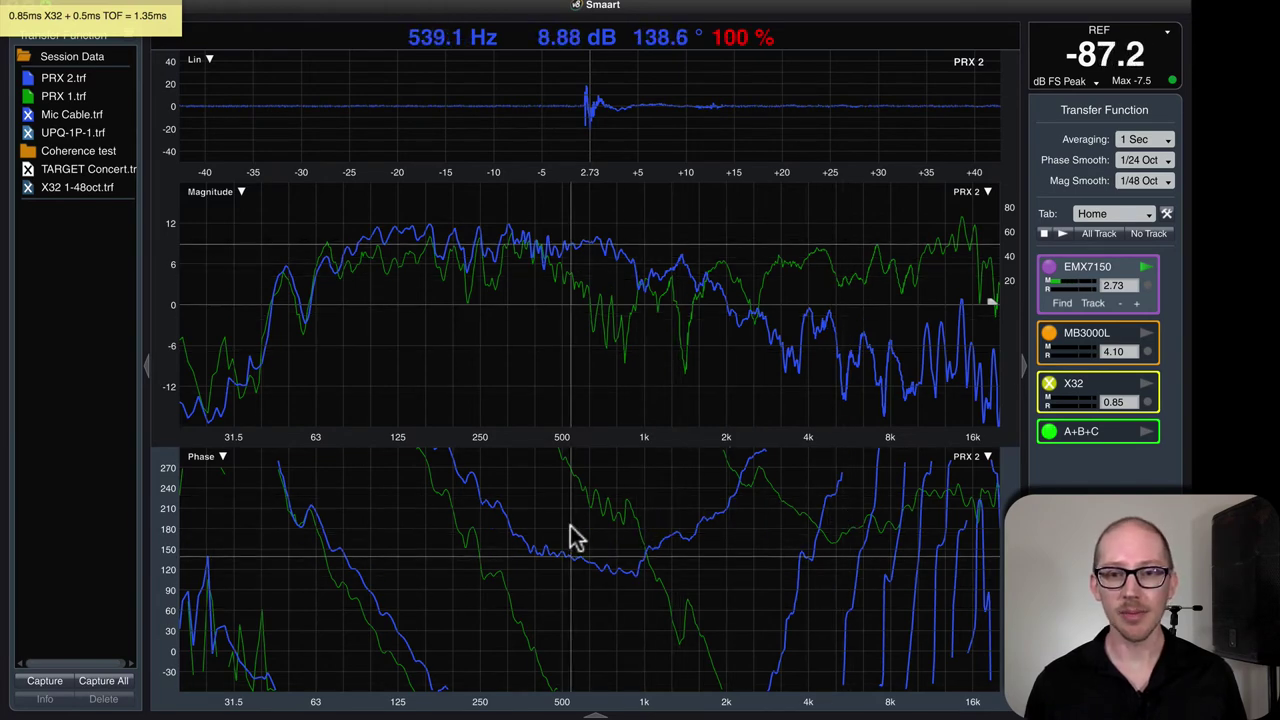
{"action": "key", "text": "z"}
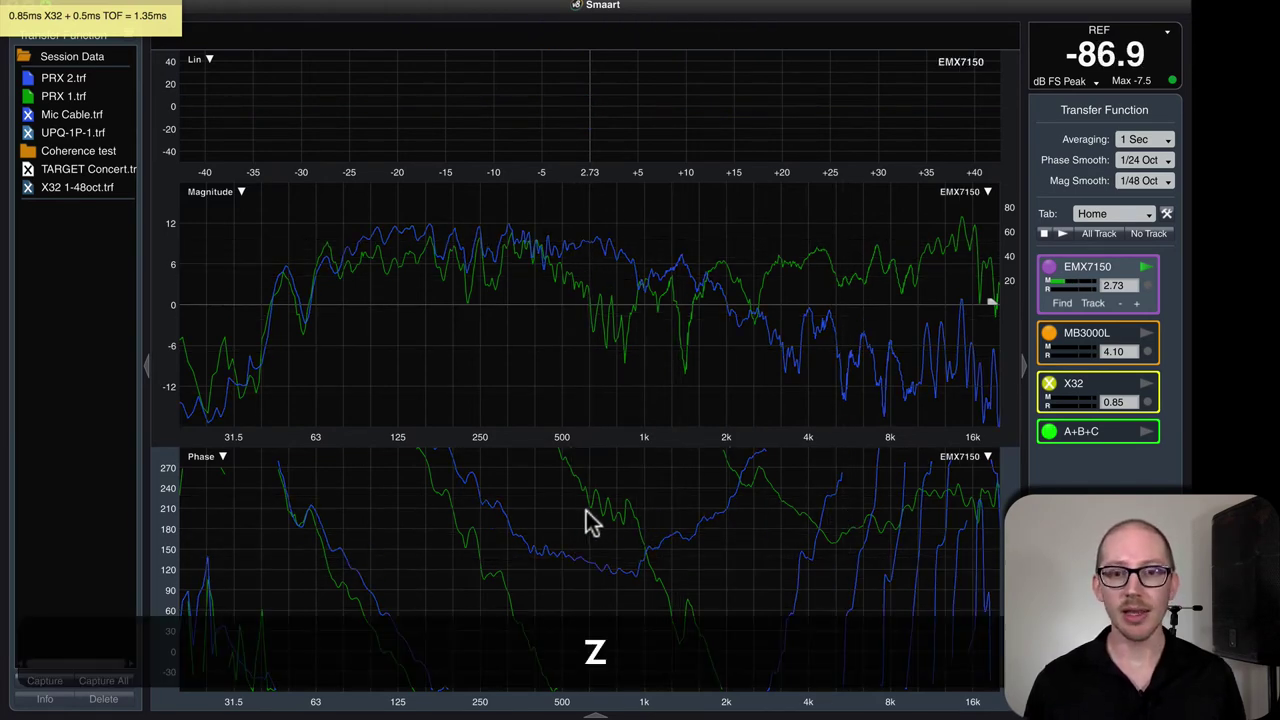
{"action": "key", "text": "z"}
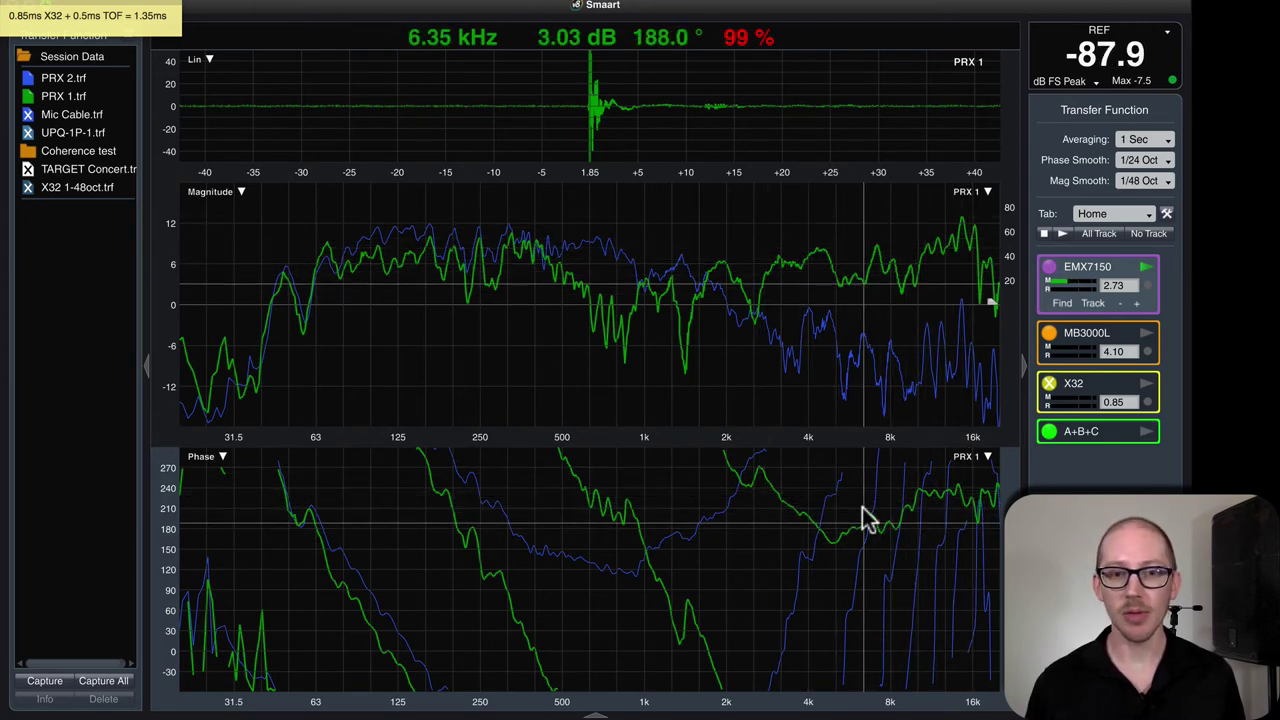
{"action": "key", "text": "z"}
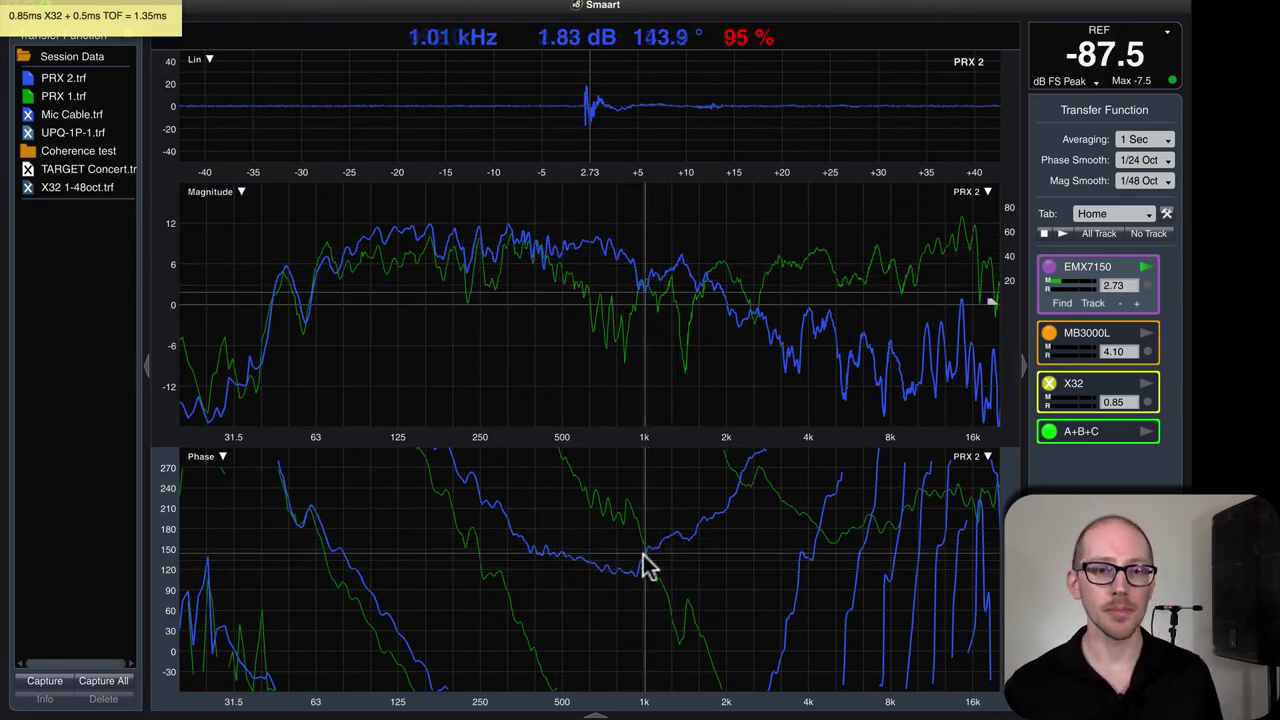
{"action": "key", "text": "z"}
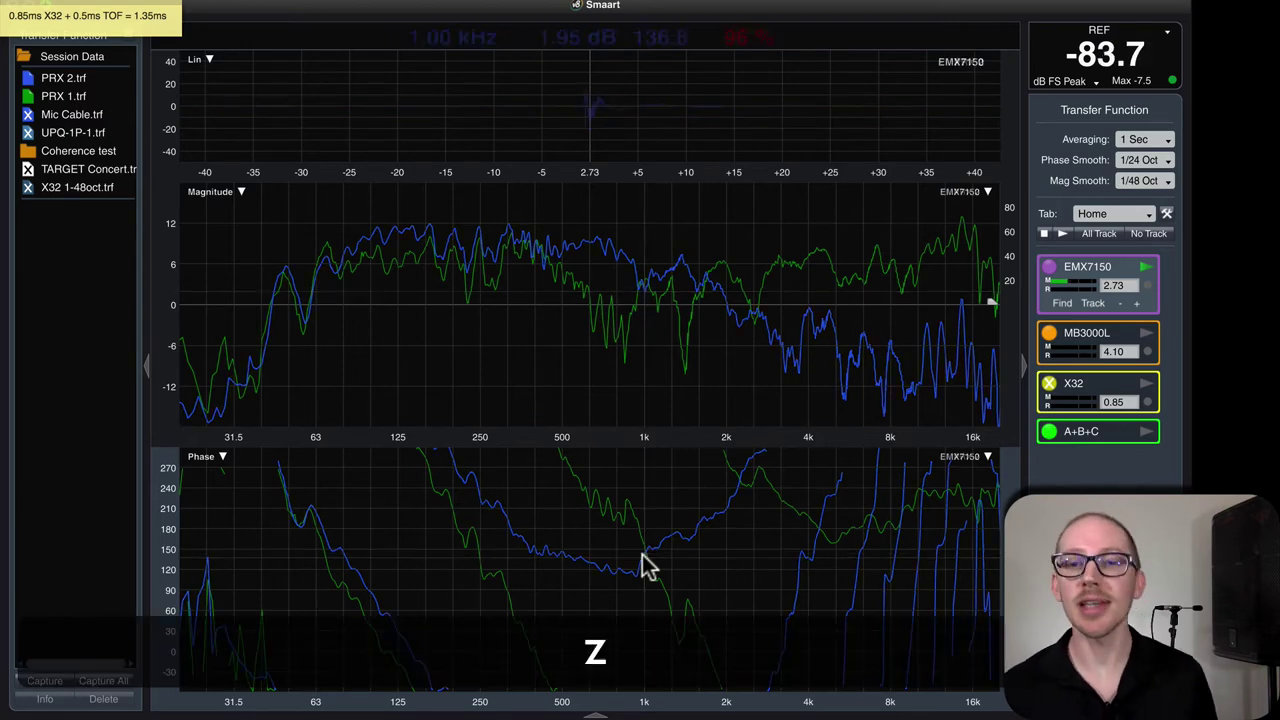
{"action": "key", "text": "z"}
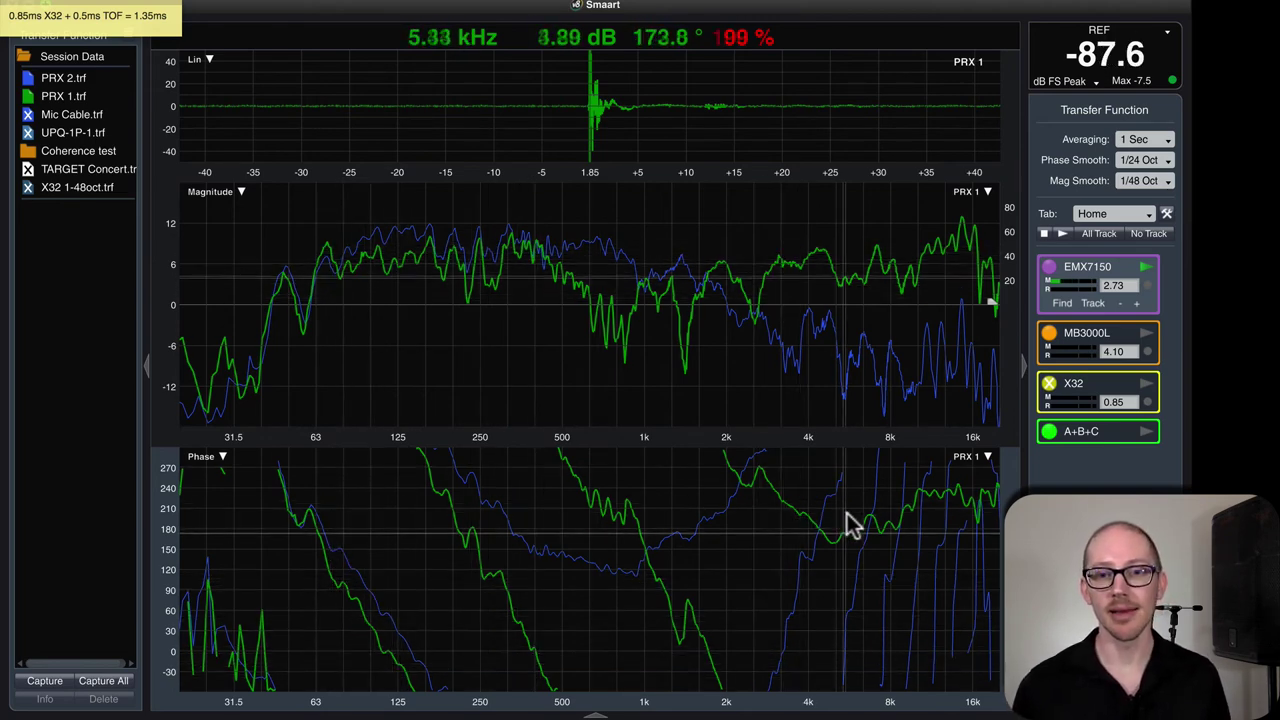
{"action": "key", "text": "z"}
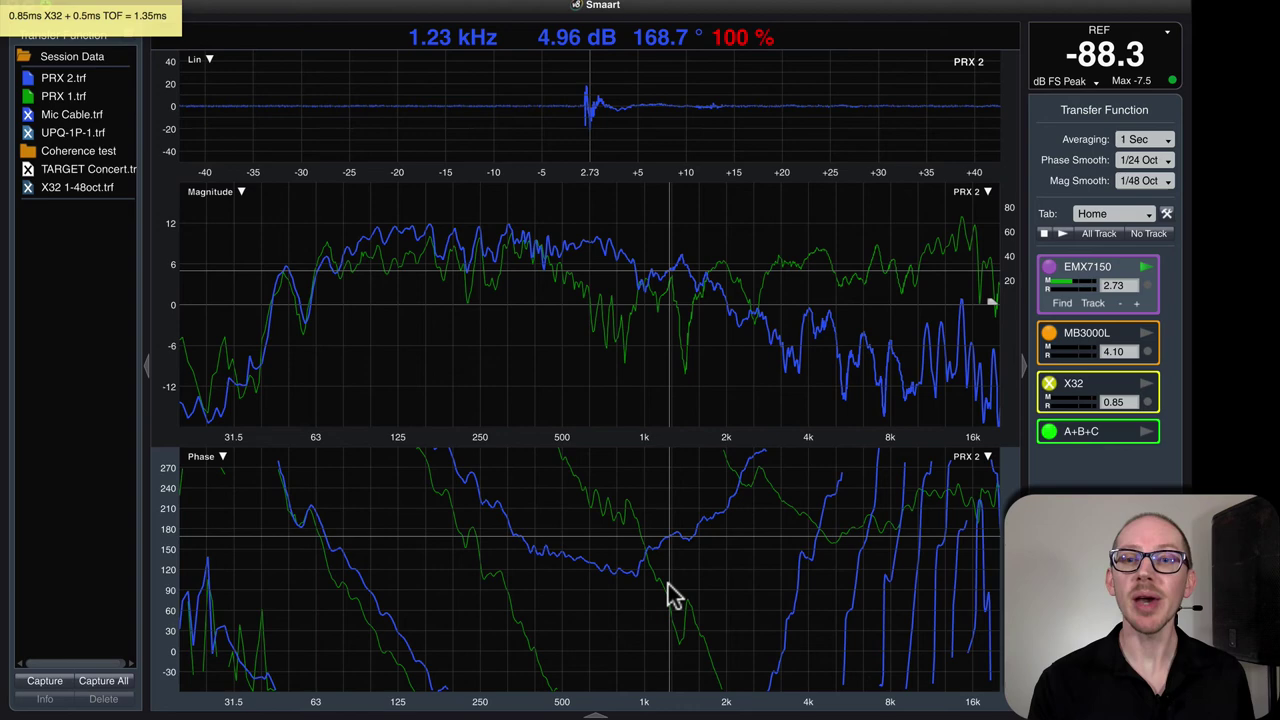
- Turn on delay tracking for the EMX7150 measurement so it finds the 5.71 ms delay
{"action": "left_click", "coordinate": [1147, 285]}
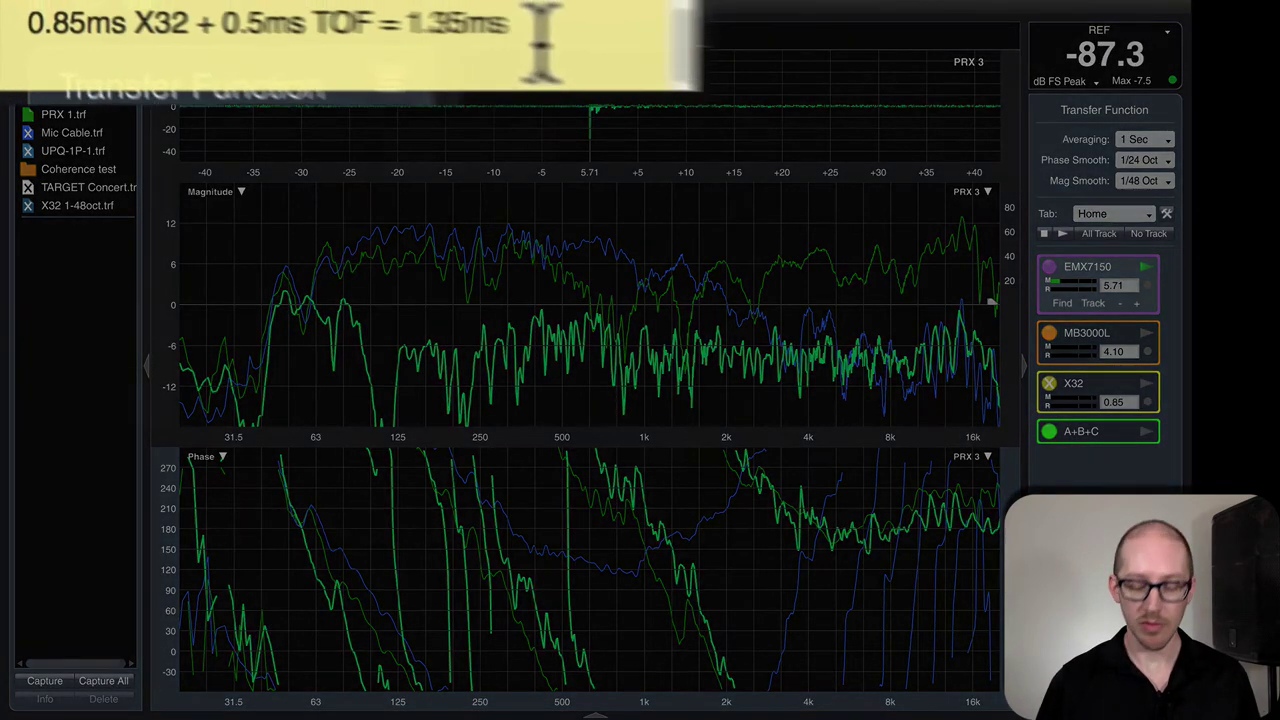
- On a new line of the delay note, enter '0.85ms X32' and '6ms TOF'
{"action": "key", "text": "Return"}
{"action": "type", "text": "0.8"}
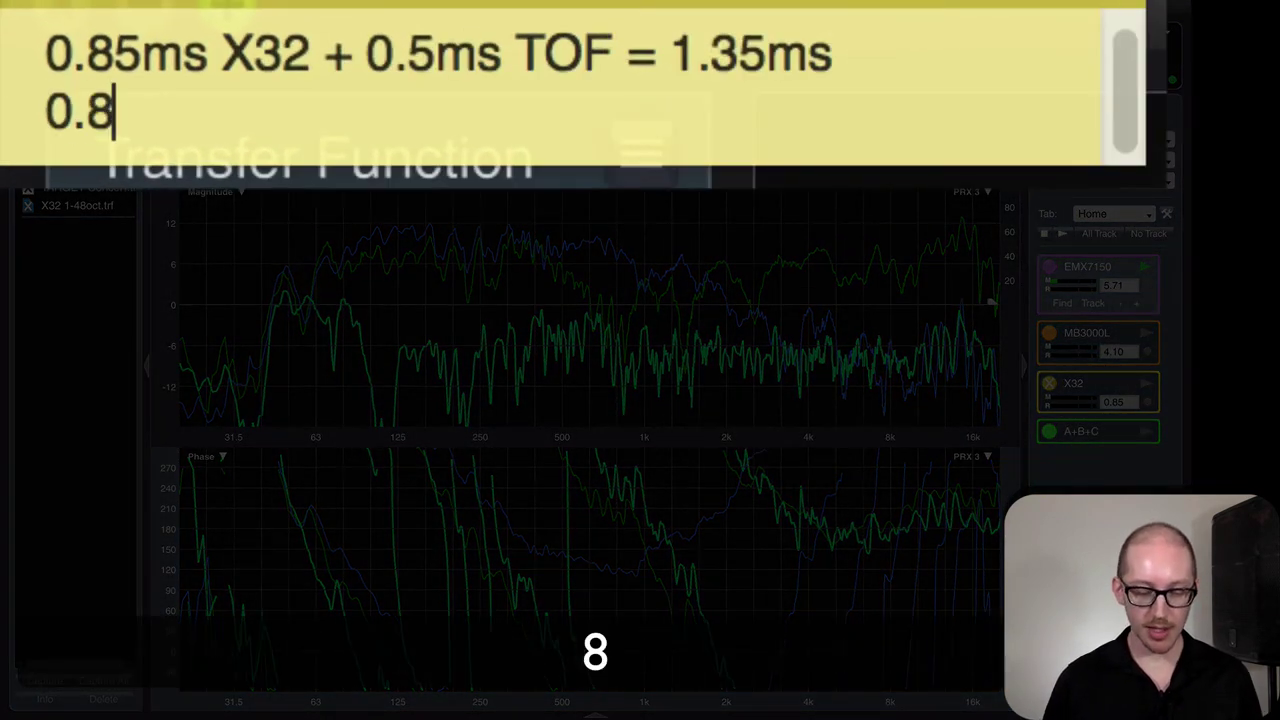
{"action": "type", "text": "5ms X32 +"}
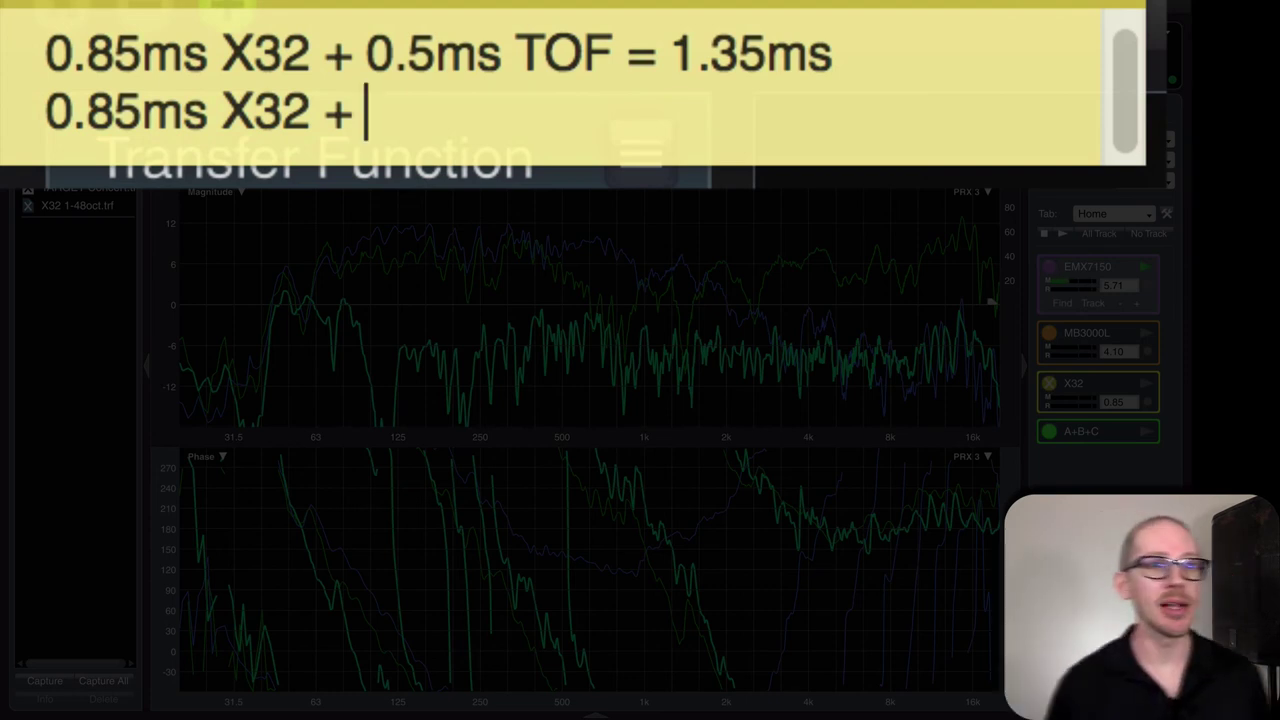
{"action": "type", "text": "6m"}
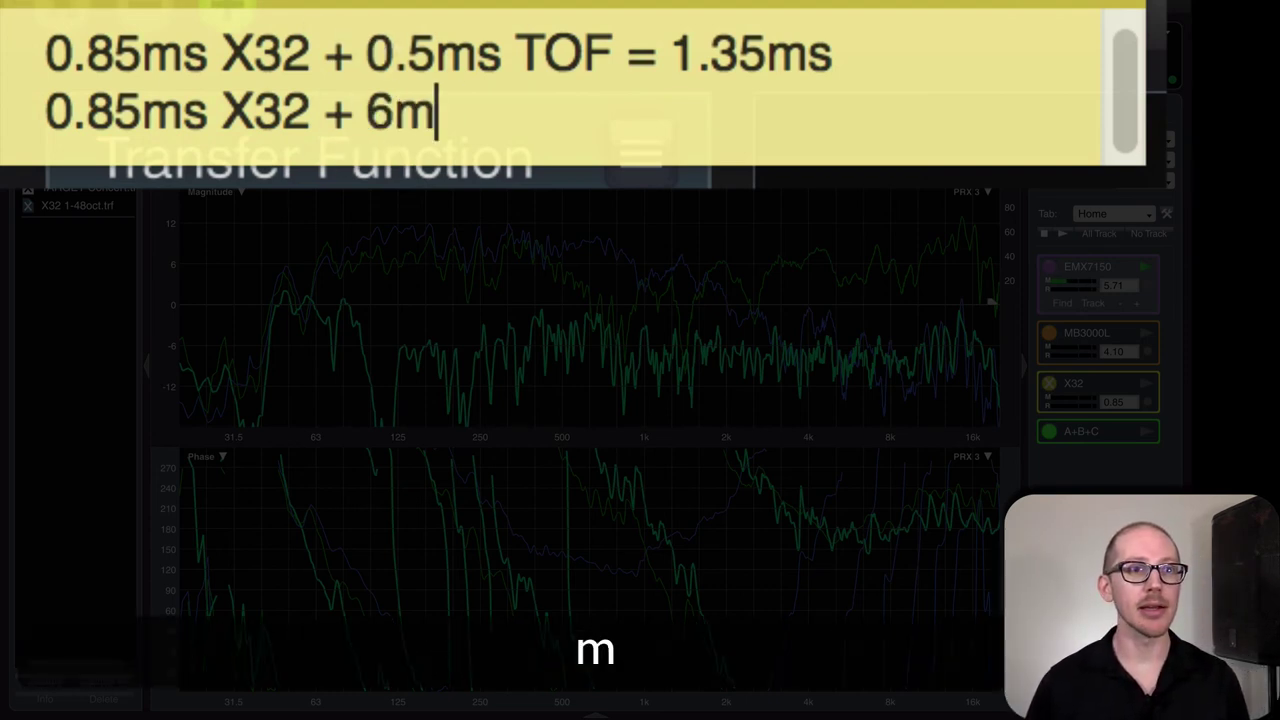
{"action": "type", "text": "s TOF = 6.85ms"}
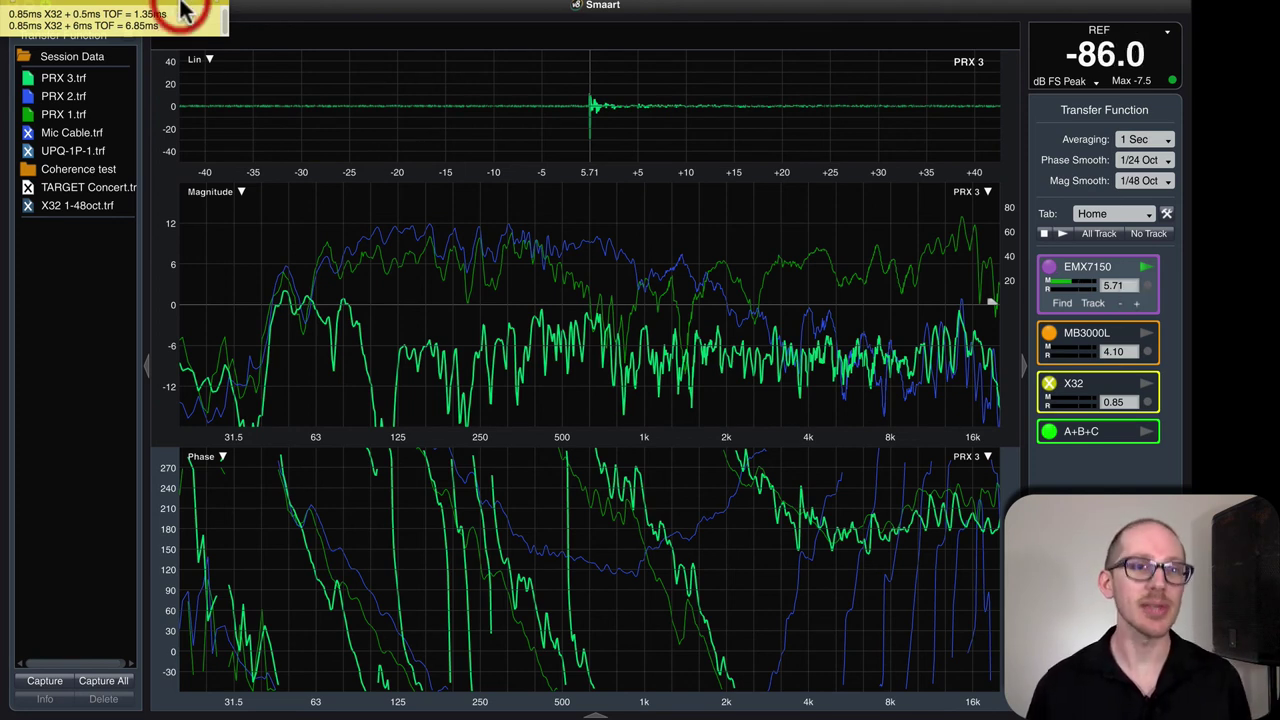
- Quit the notes app so the delay note no longer covers Smaart
{"action": "key", "text": "super+q"}
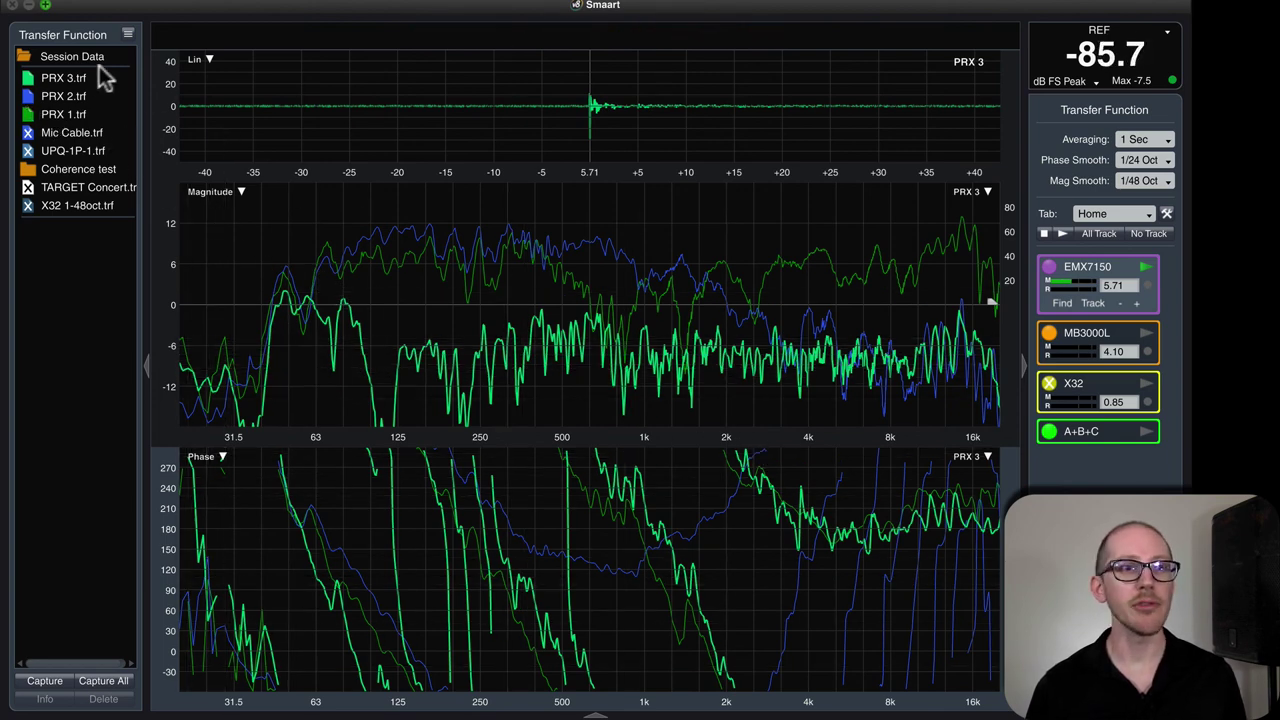
{"action": "left_click", "coordinate": [30, 116]}
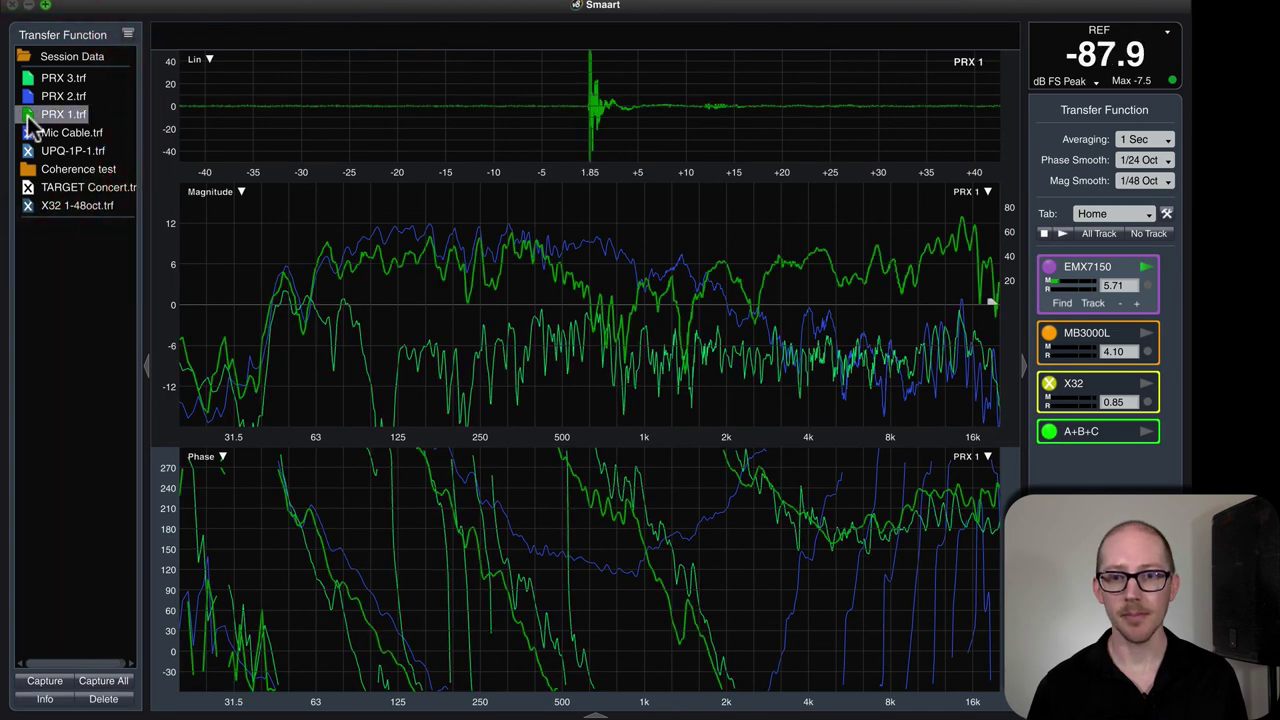